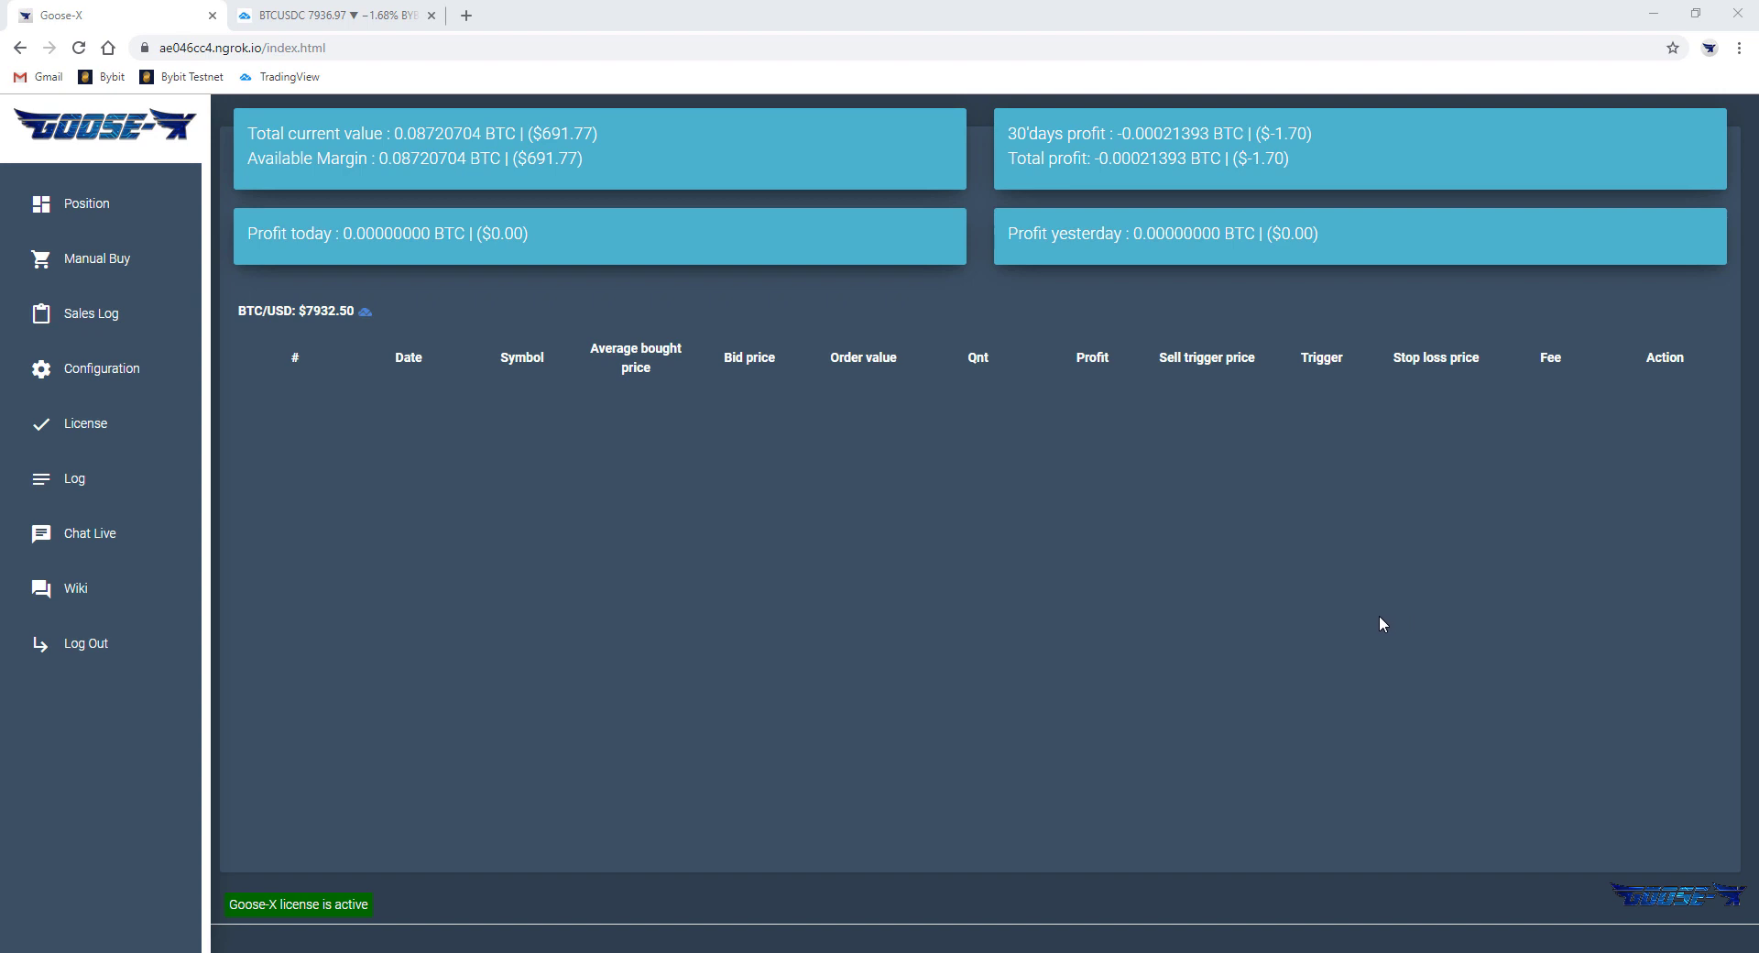
Check the Goose-X version number in the footer of the Position page.
{"action": "scroll", "coordinate": [1466, 733], "scroll_direction": "down", "scroll_amount": 1}
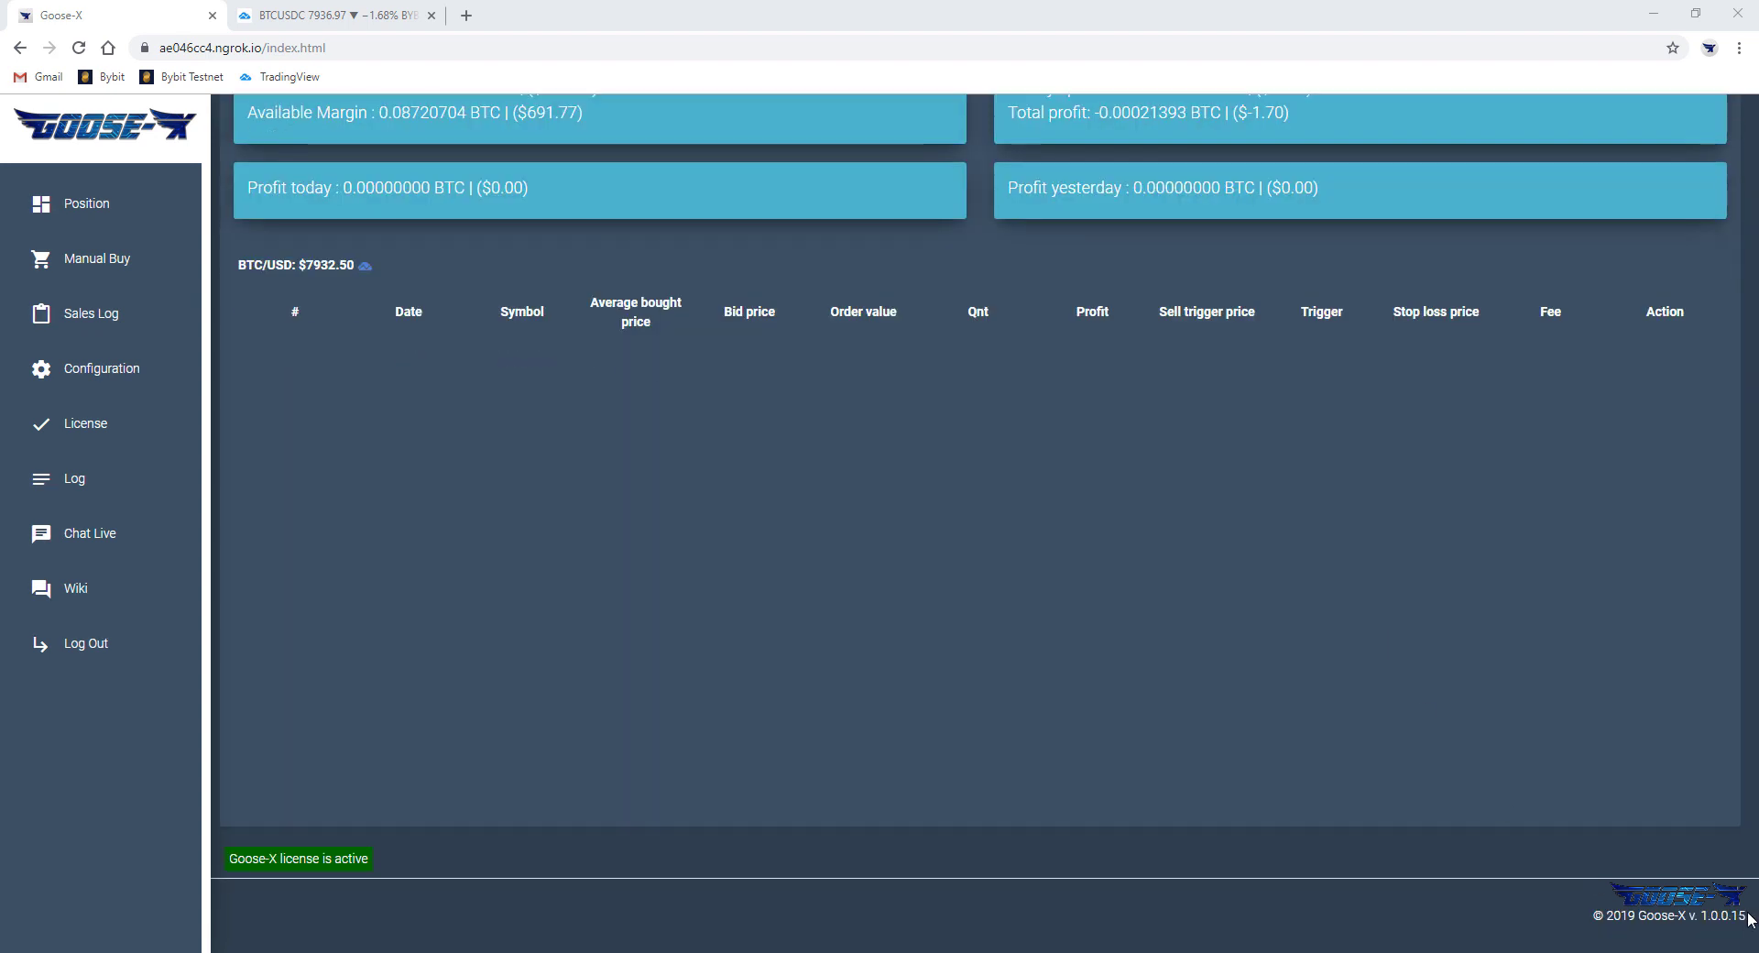
{"action": "left_click_drag", "start_coordinate": [1750, 919], "coordinate": [1687, 916]}
{"action": "scroll", "coordinate": [1525, 665], "scroll_direction": "up", "scroll_amount": 1}
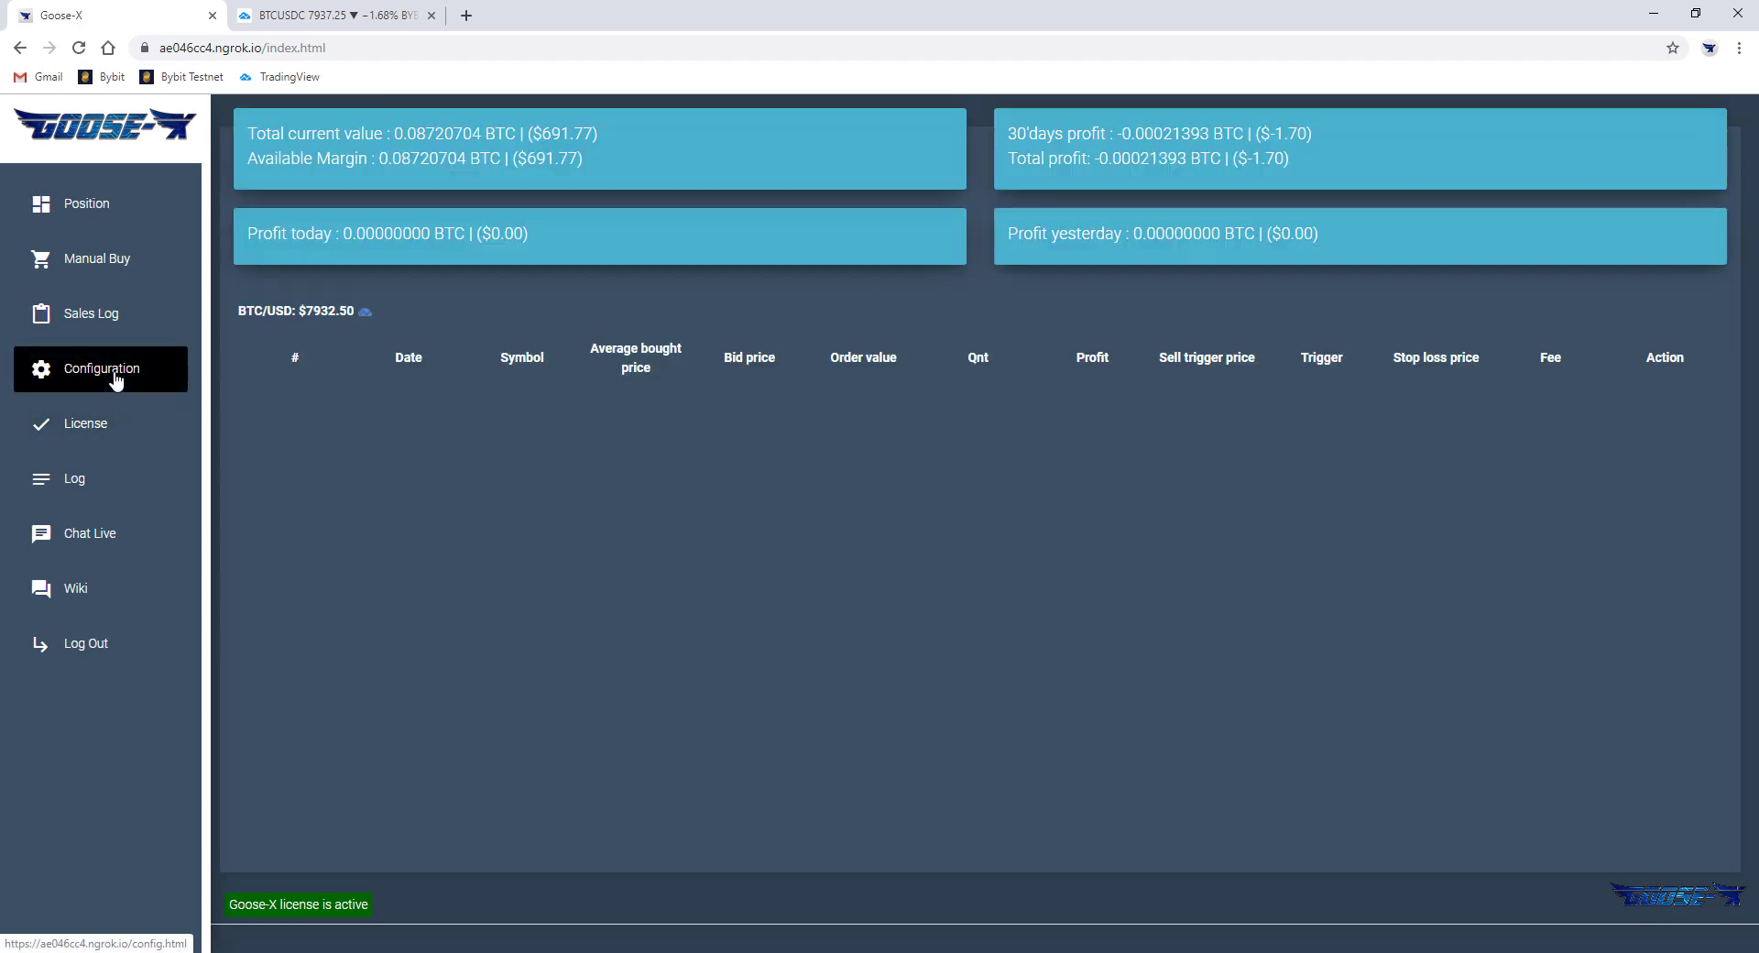
Set the strategy value in the Goose-X configuration to webhook and save the configuration.
{"action": "left_click", "coordinate": [133, 378]}
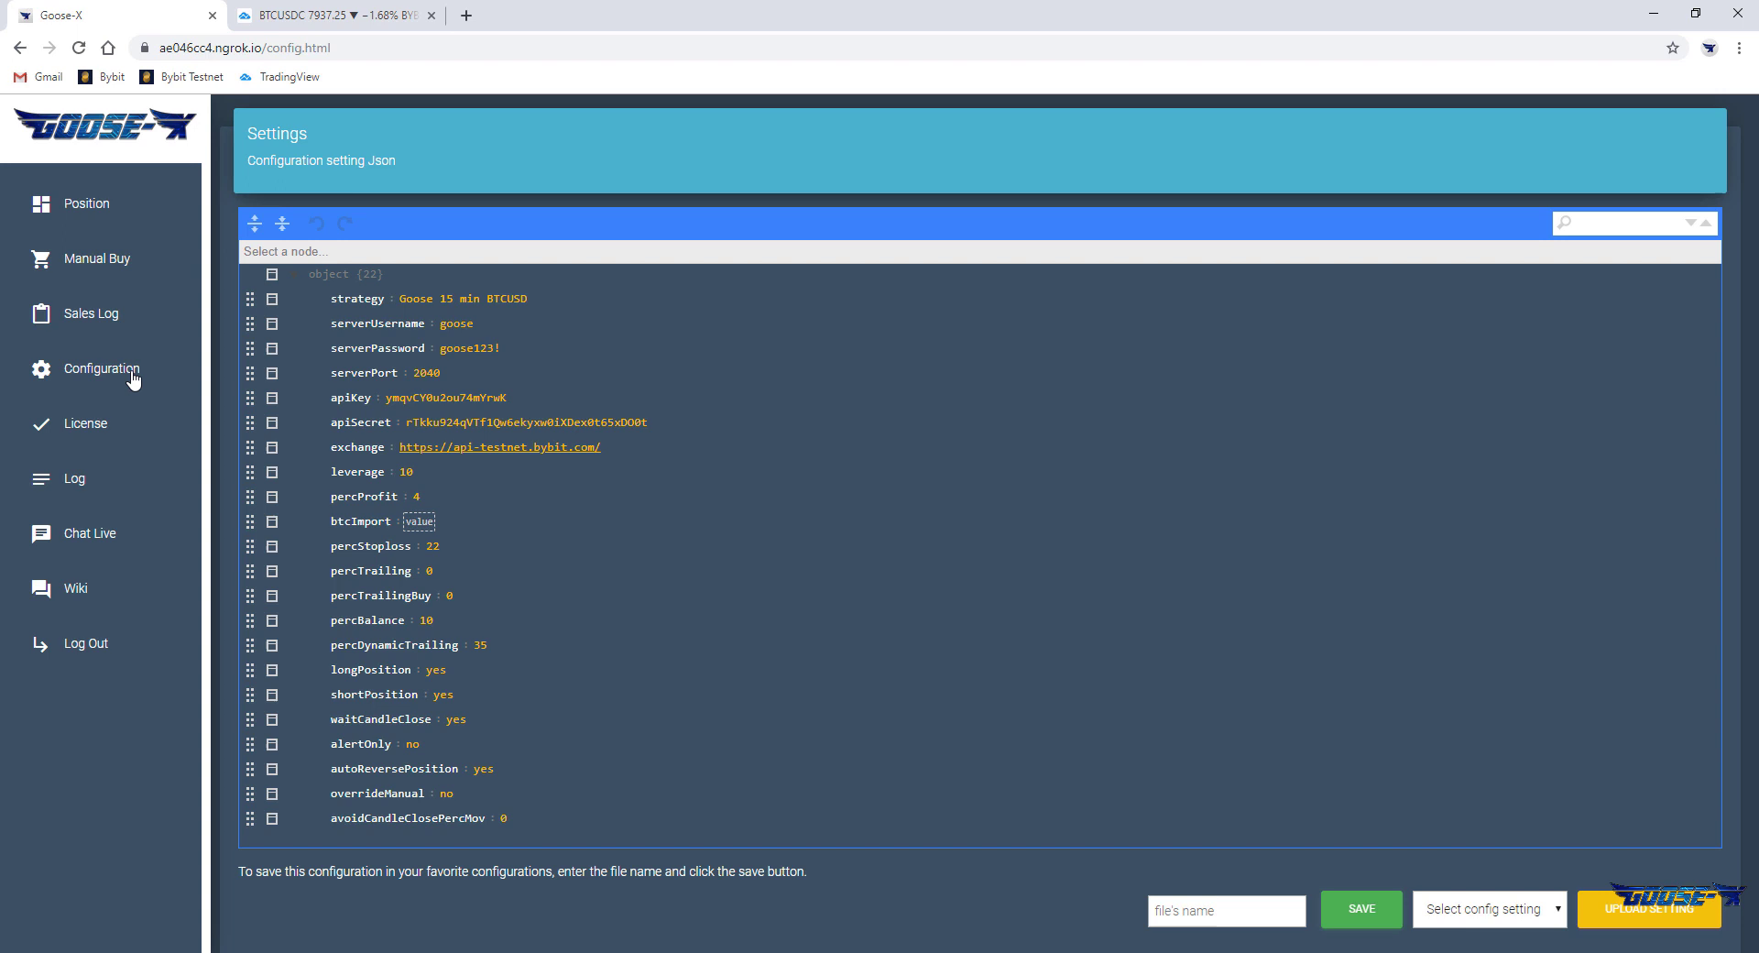
{"action": "triple_click", "coordinate": [469, 299]}
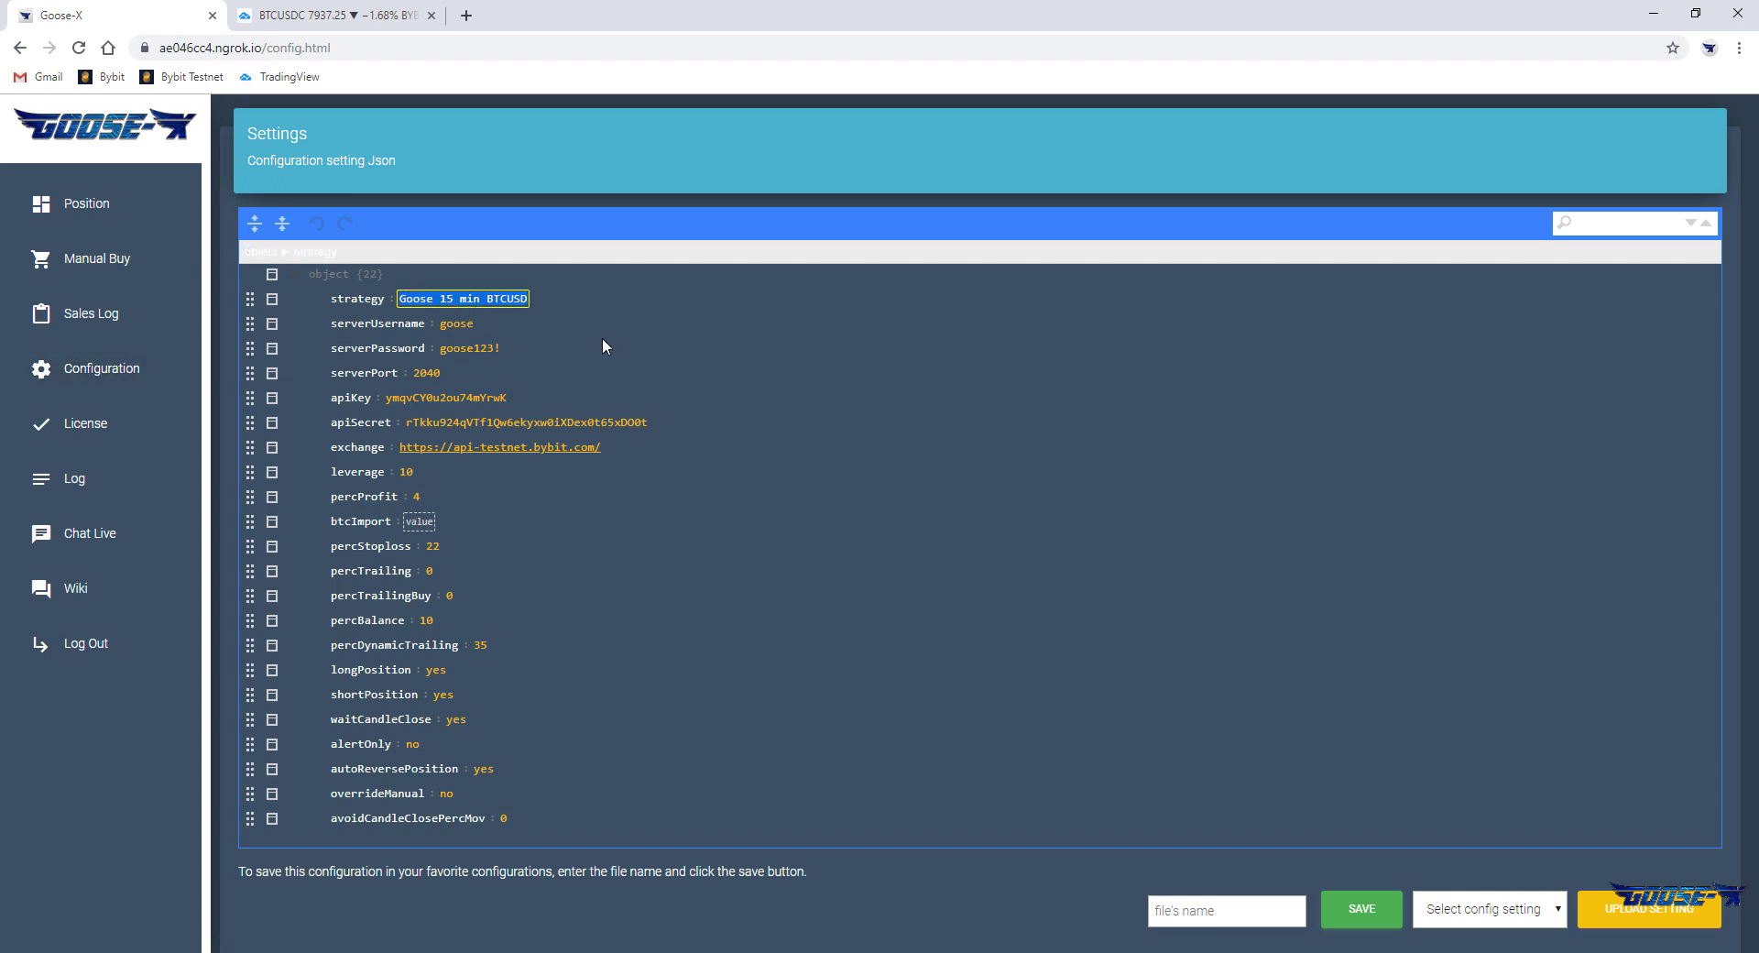
{"action": "type", "text": "webhook"}
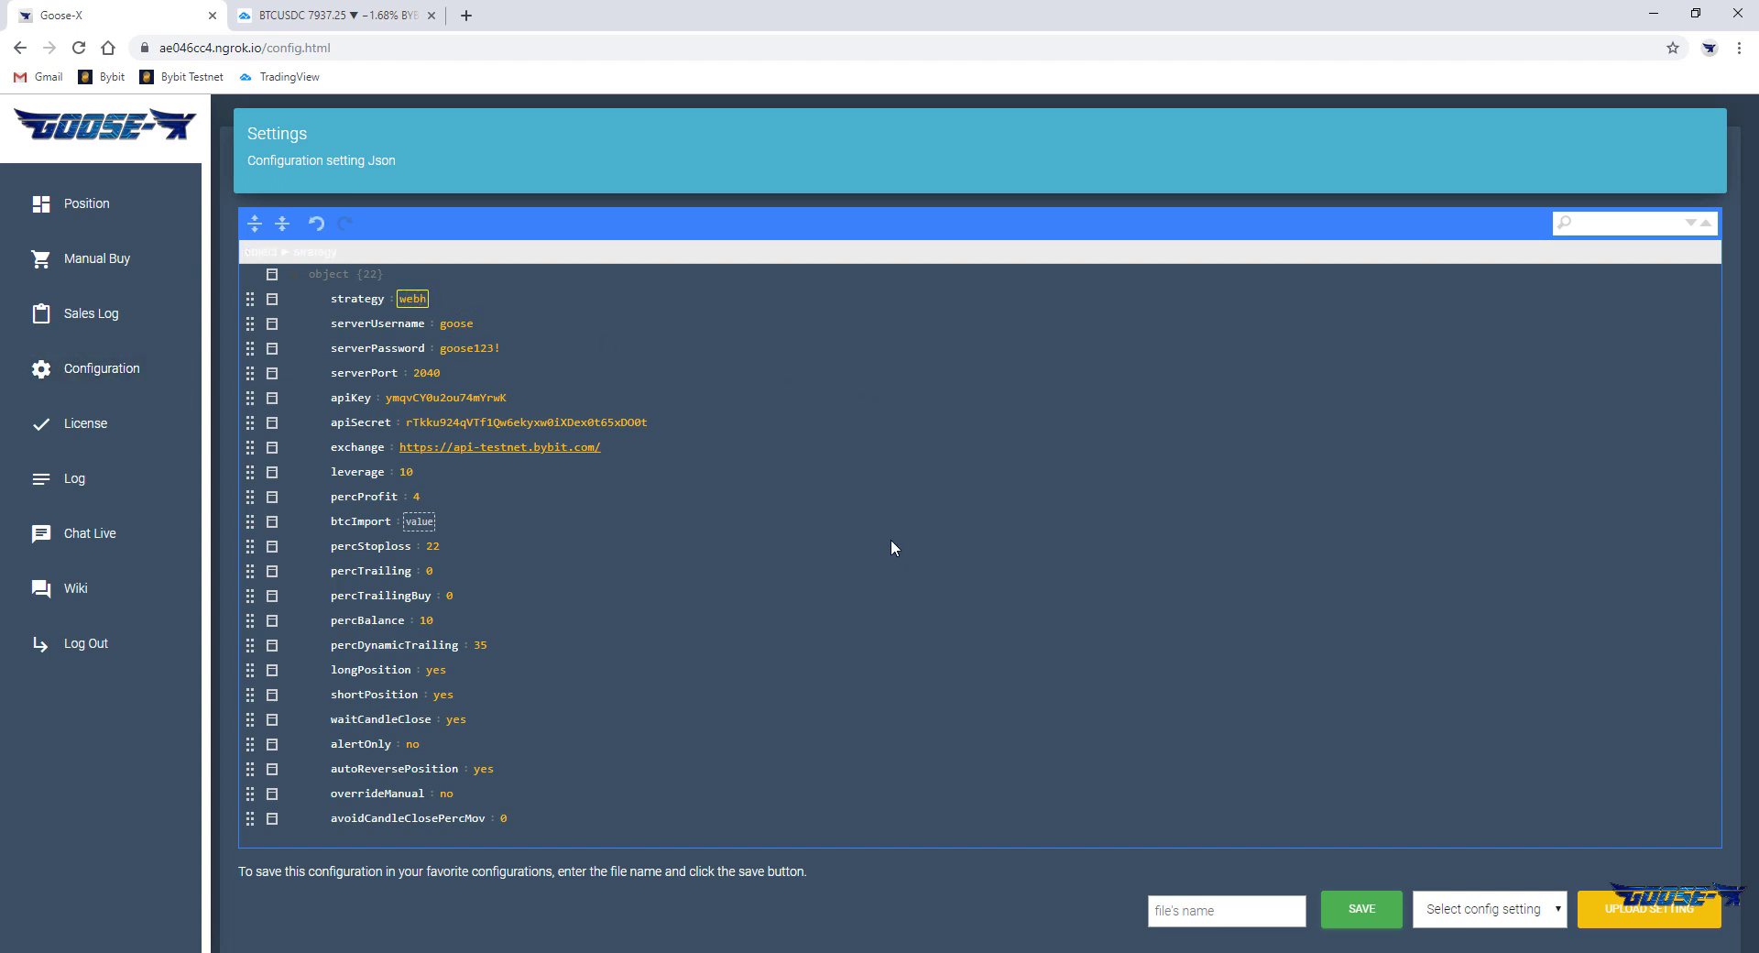
{"action": "left_click", "coordinate": [1350, 912]}
Switch to TradingView and start a new BTCUSDC alert with the Goose 15 min XBTUSD indicator and Buy Alert as its condition.
{"action": "key", "text": "ctrl+Tab"}
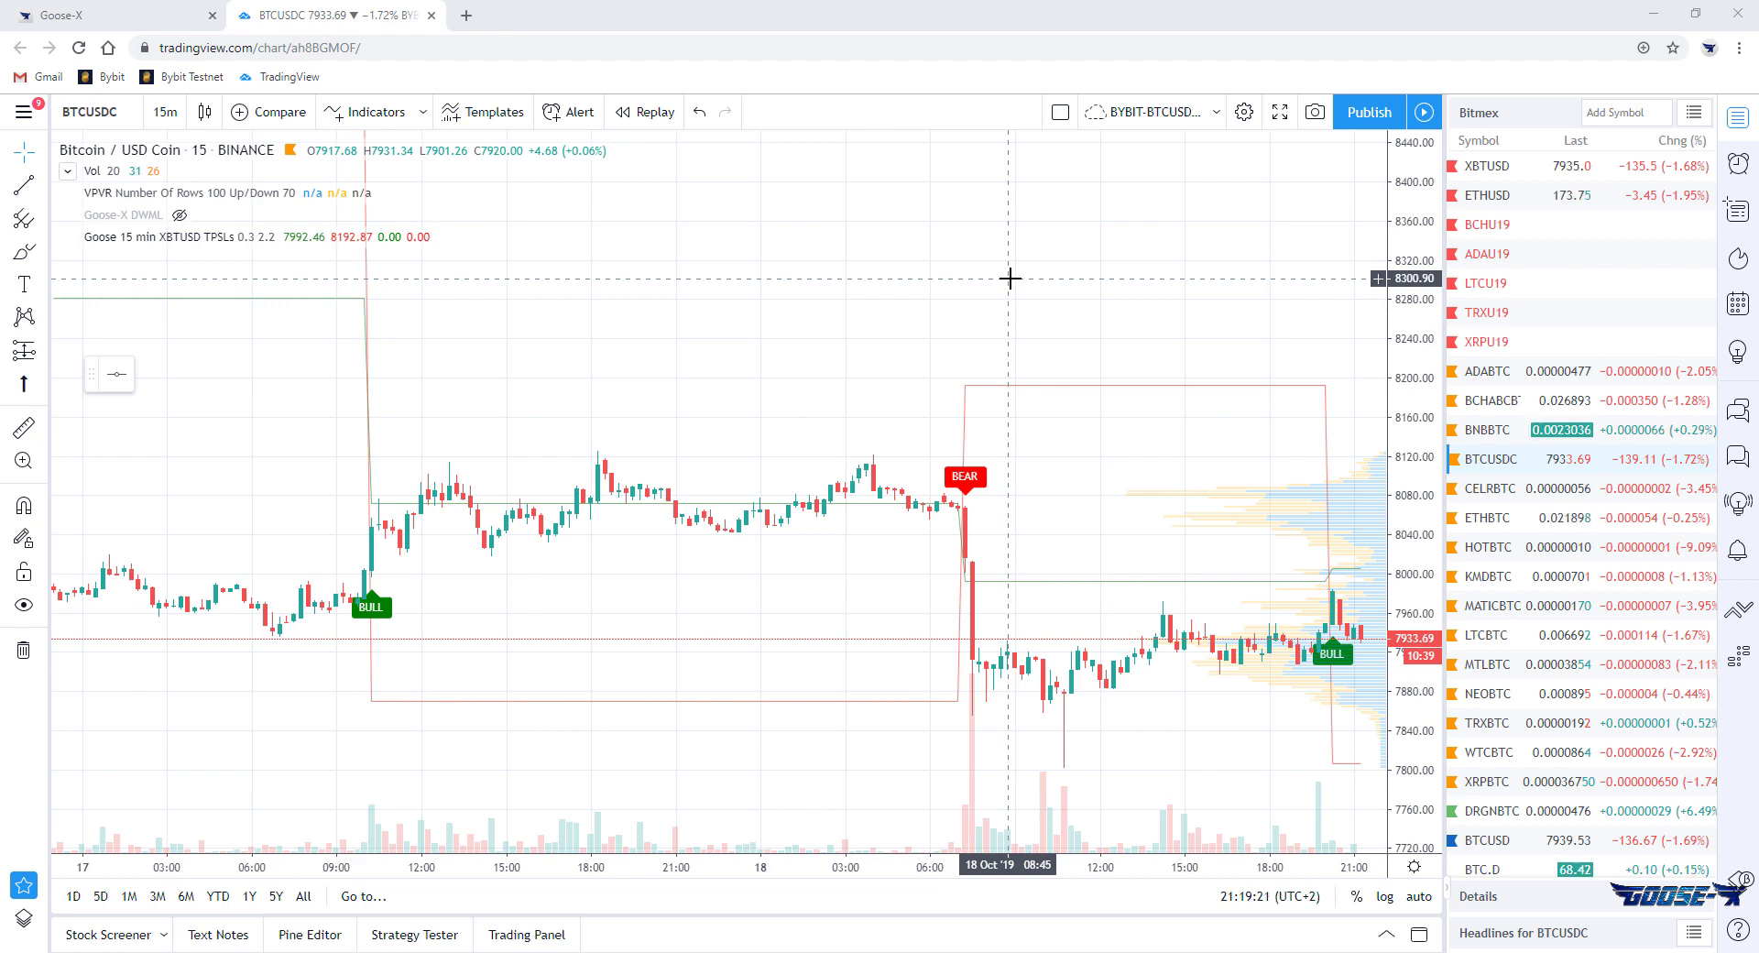
{"action": "left_click", "coordinate": [1737, 163]}
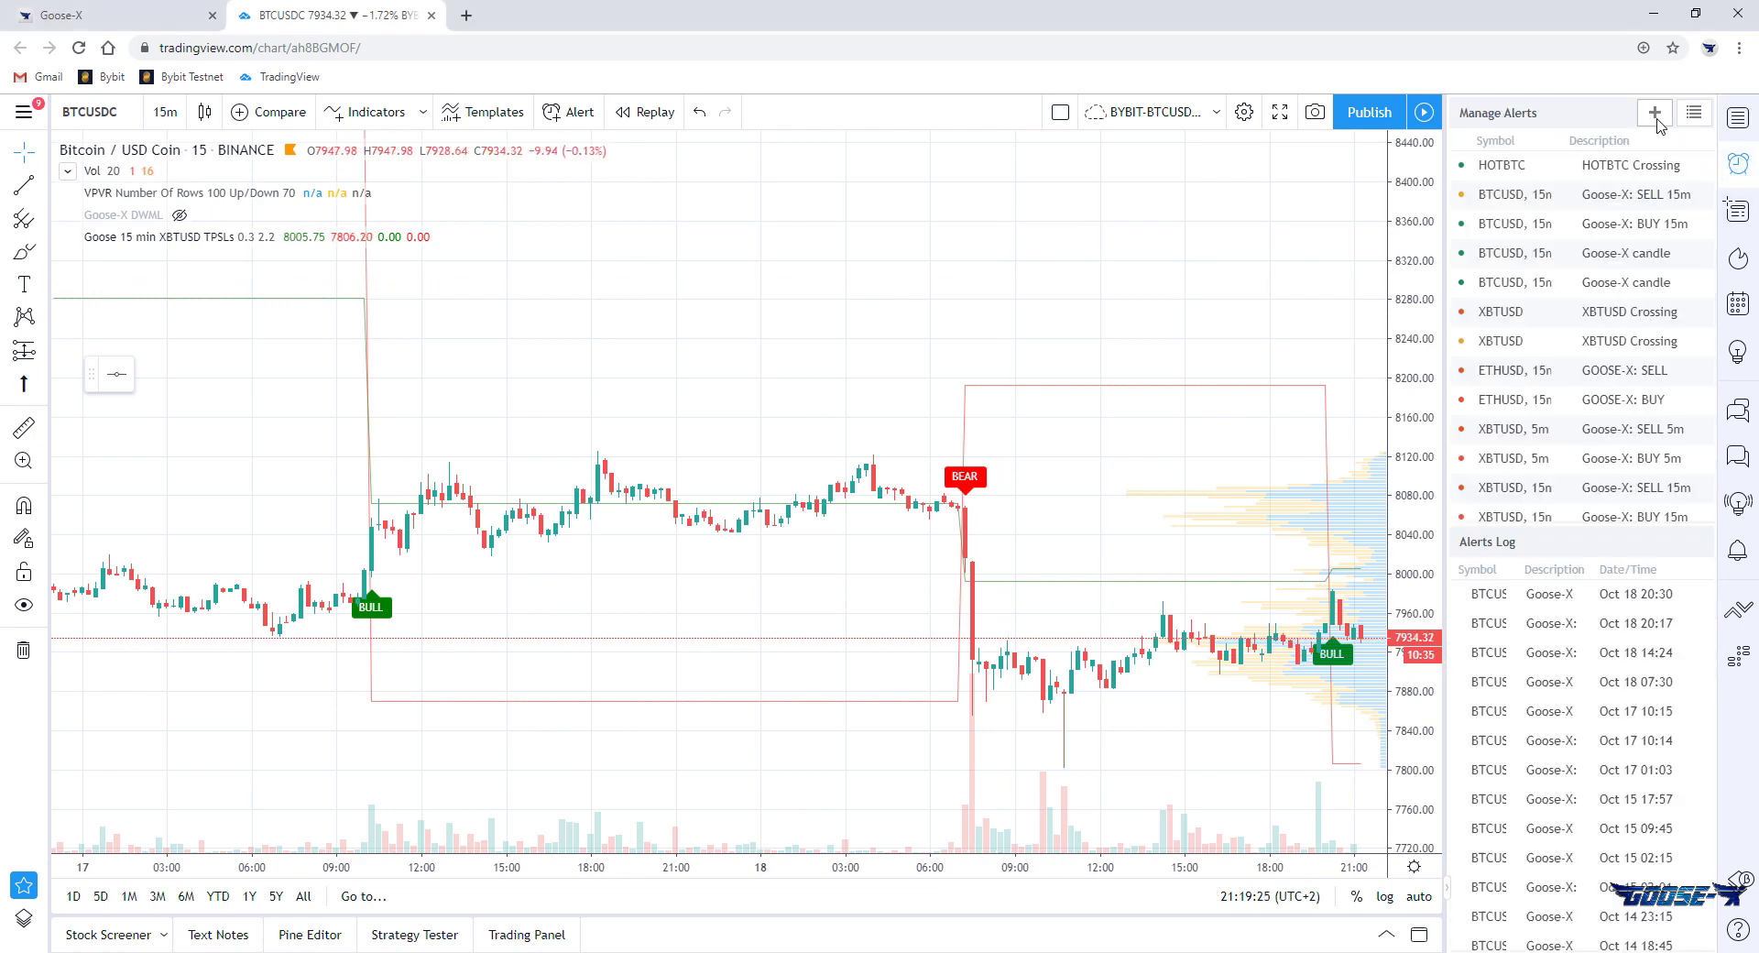
{"action": "left_click", "coordinate": [1656, 113]}
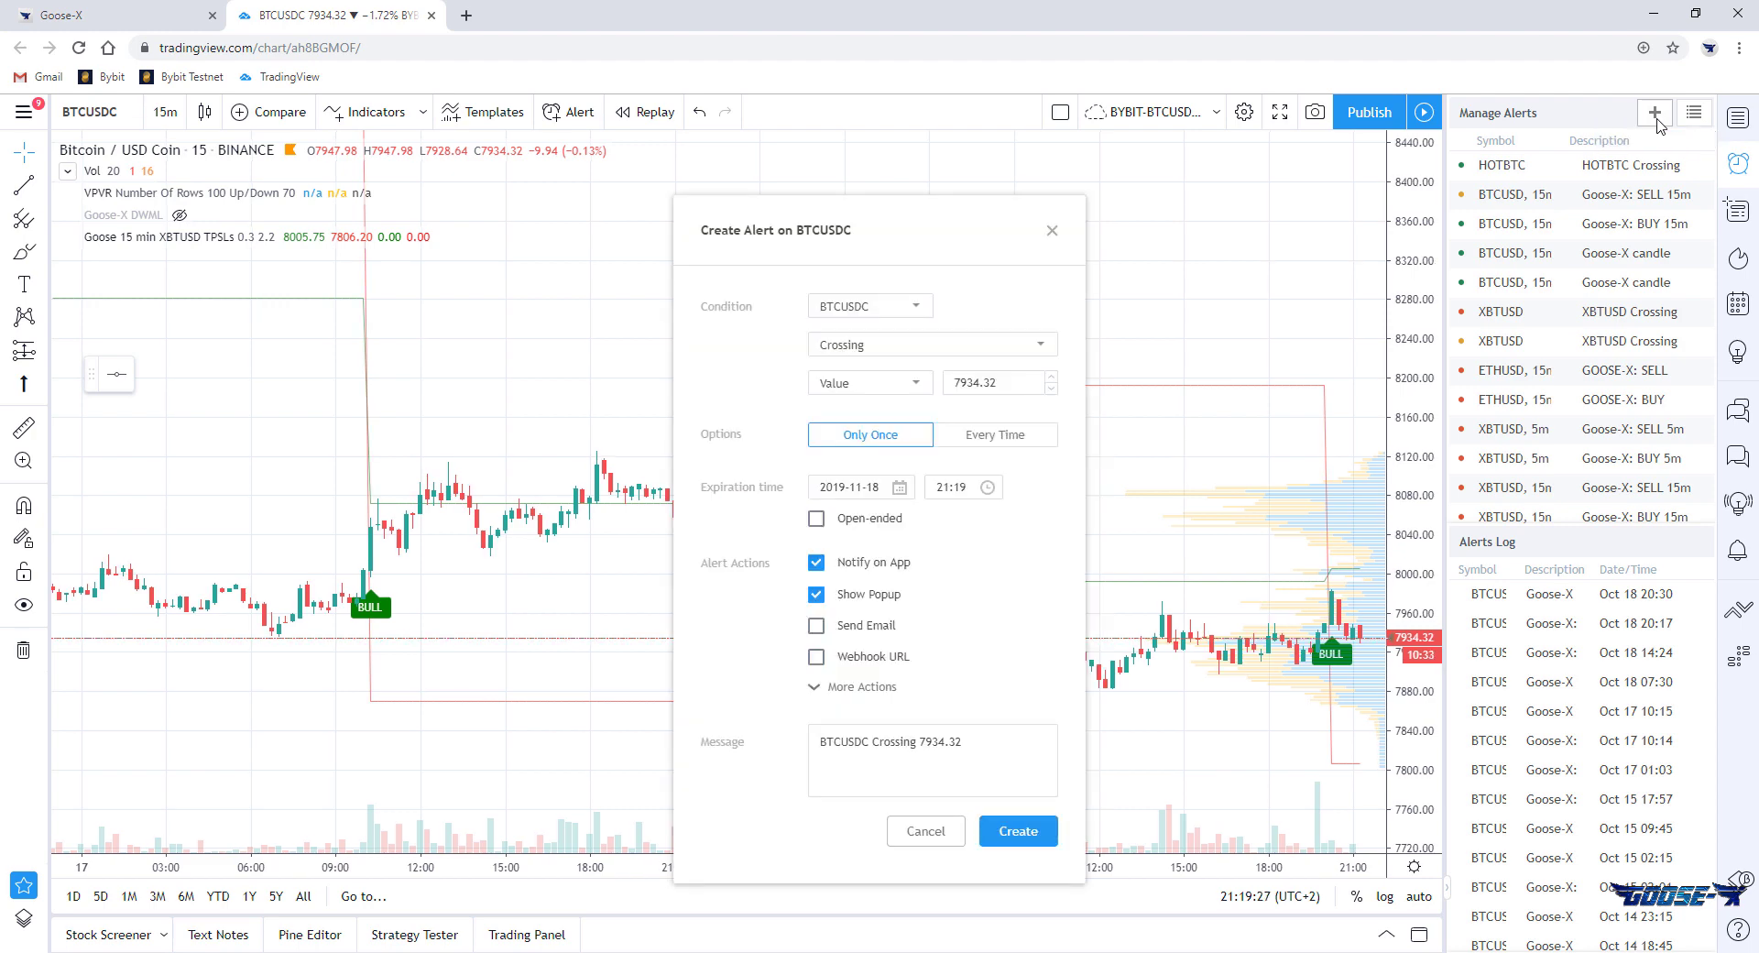
{"action": "left_click", "coordinate": [916, 306]}
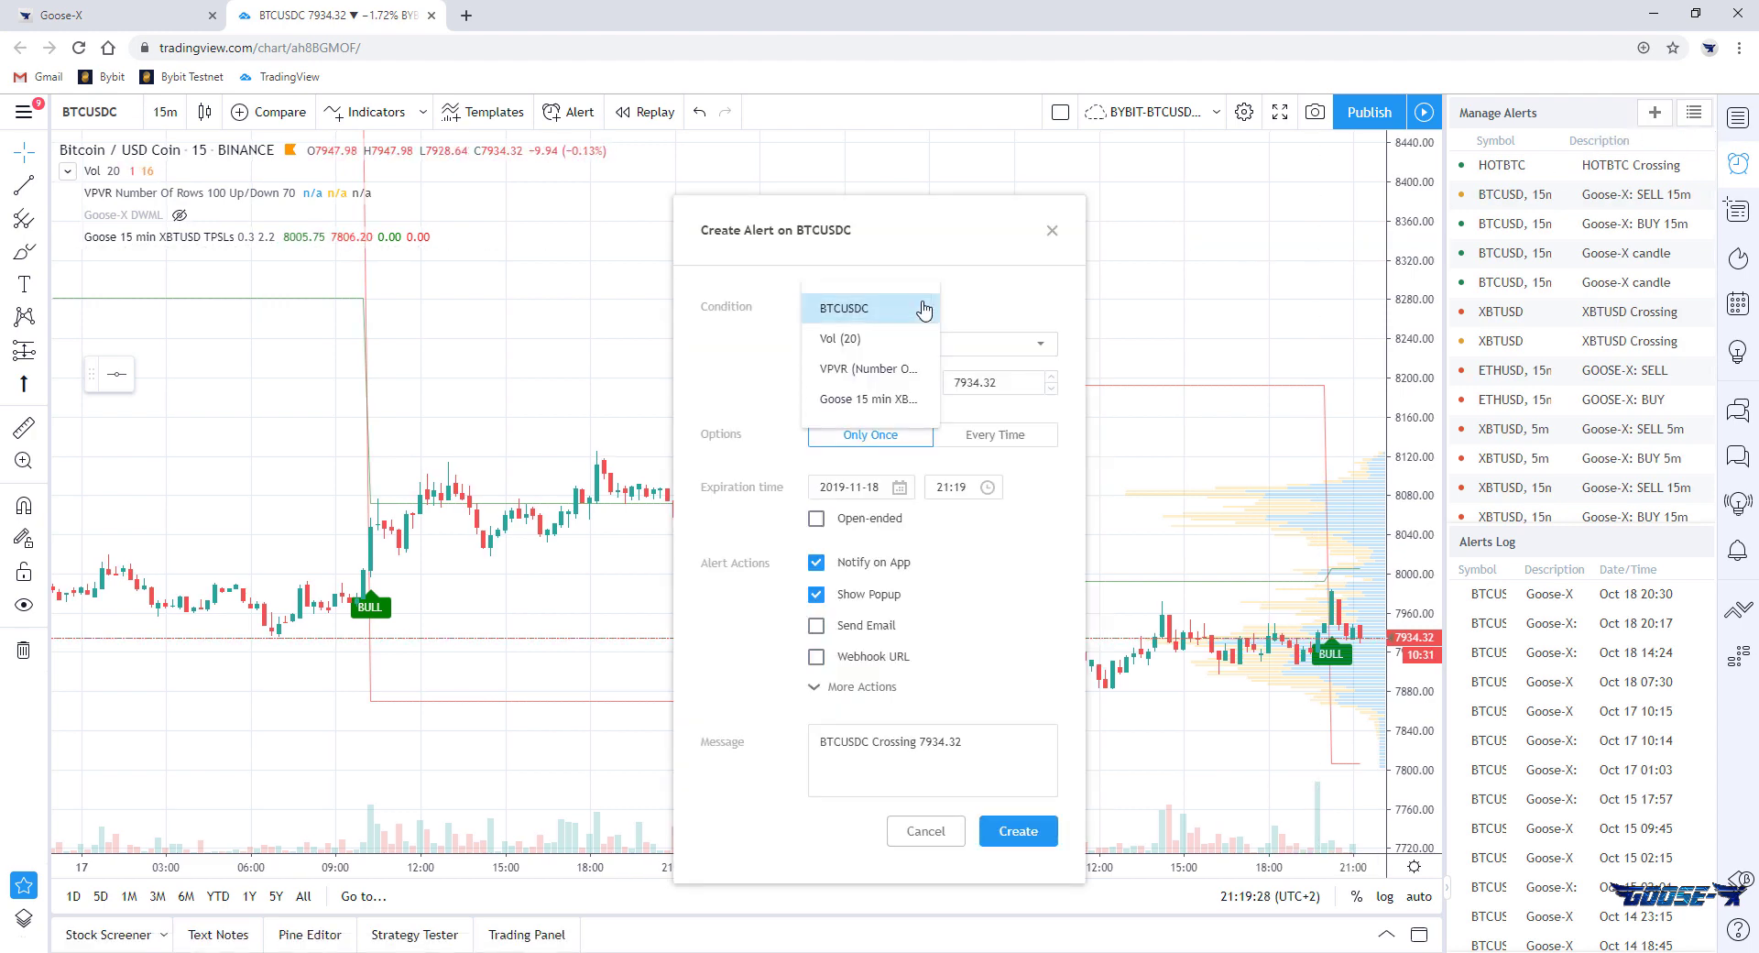
{"action": "left_click", "coordinate": [884, 403]}
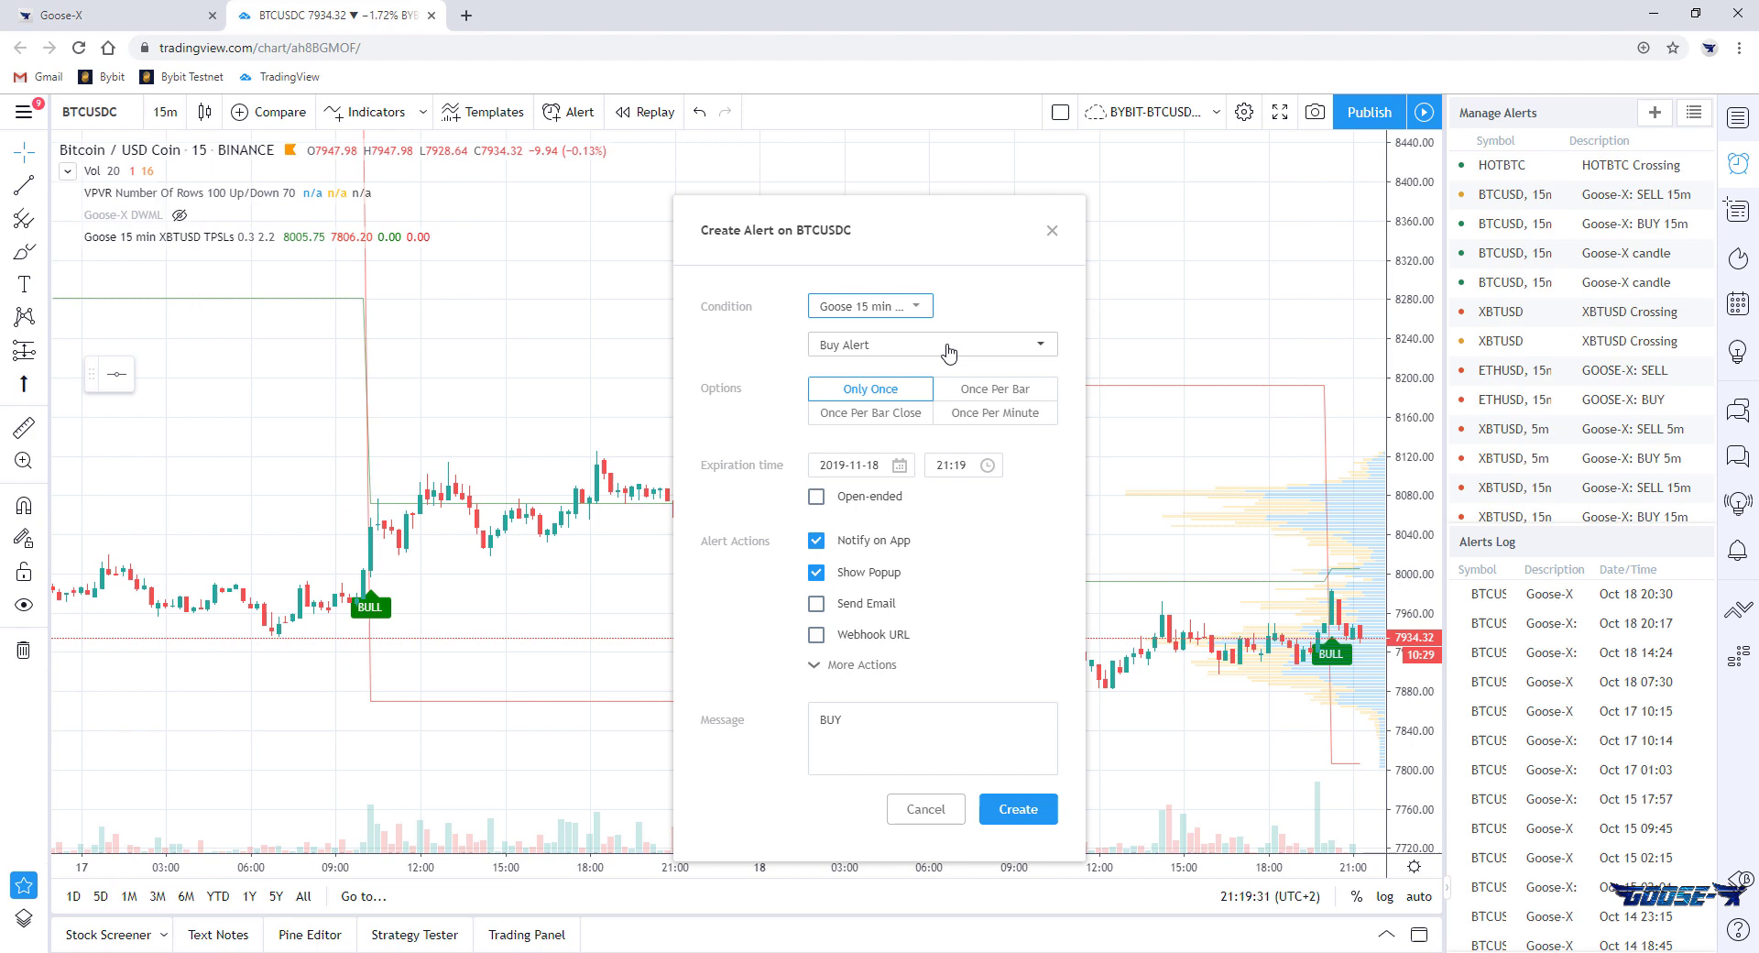
{"action": "left_click", "coordinate": [948, 352]}
{"action": "left_click", "coordinate": [942, 347]}
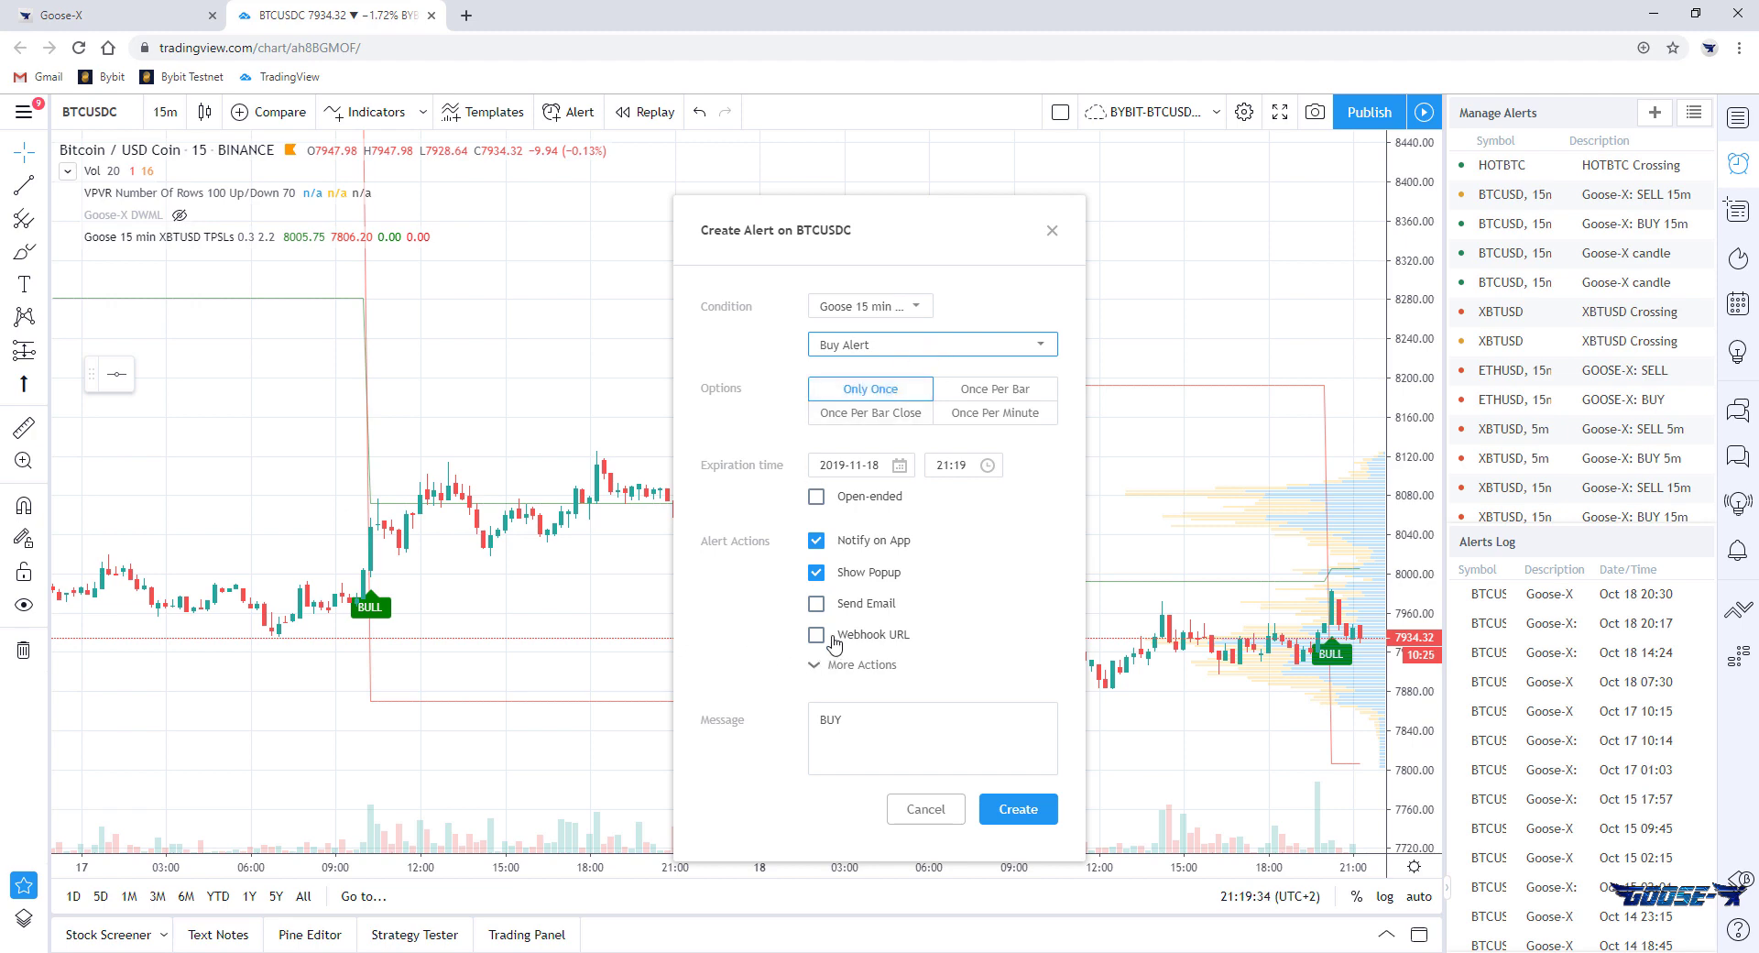
Enable the alert's Webhook URL action and fill it with the webhook-buy address copied from the untitled Notepad file.
{"action": "left_click", "coordinate": [816, 635]}
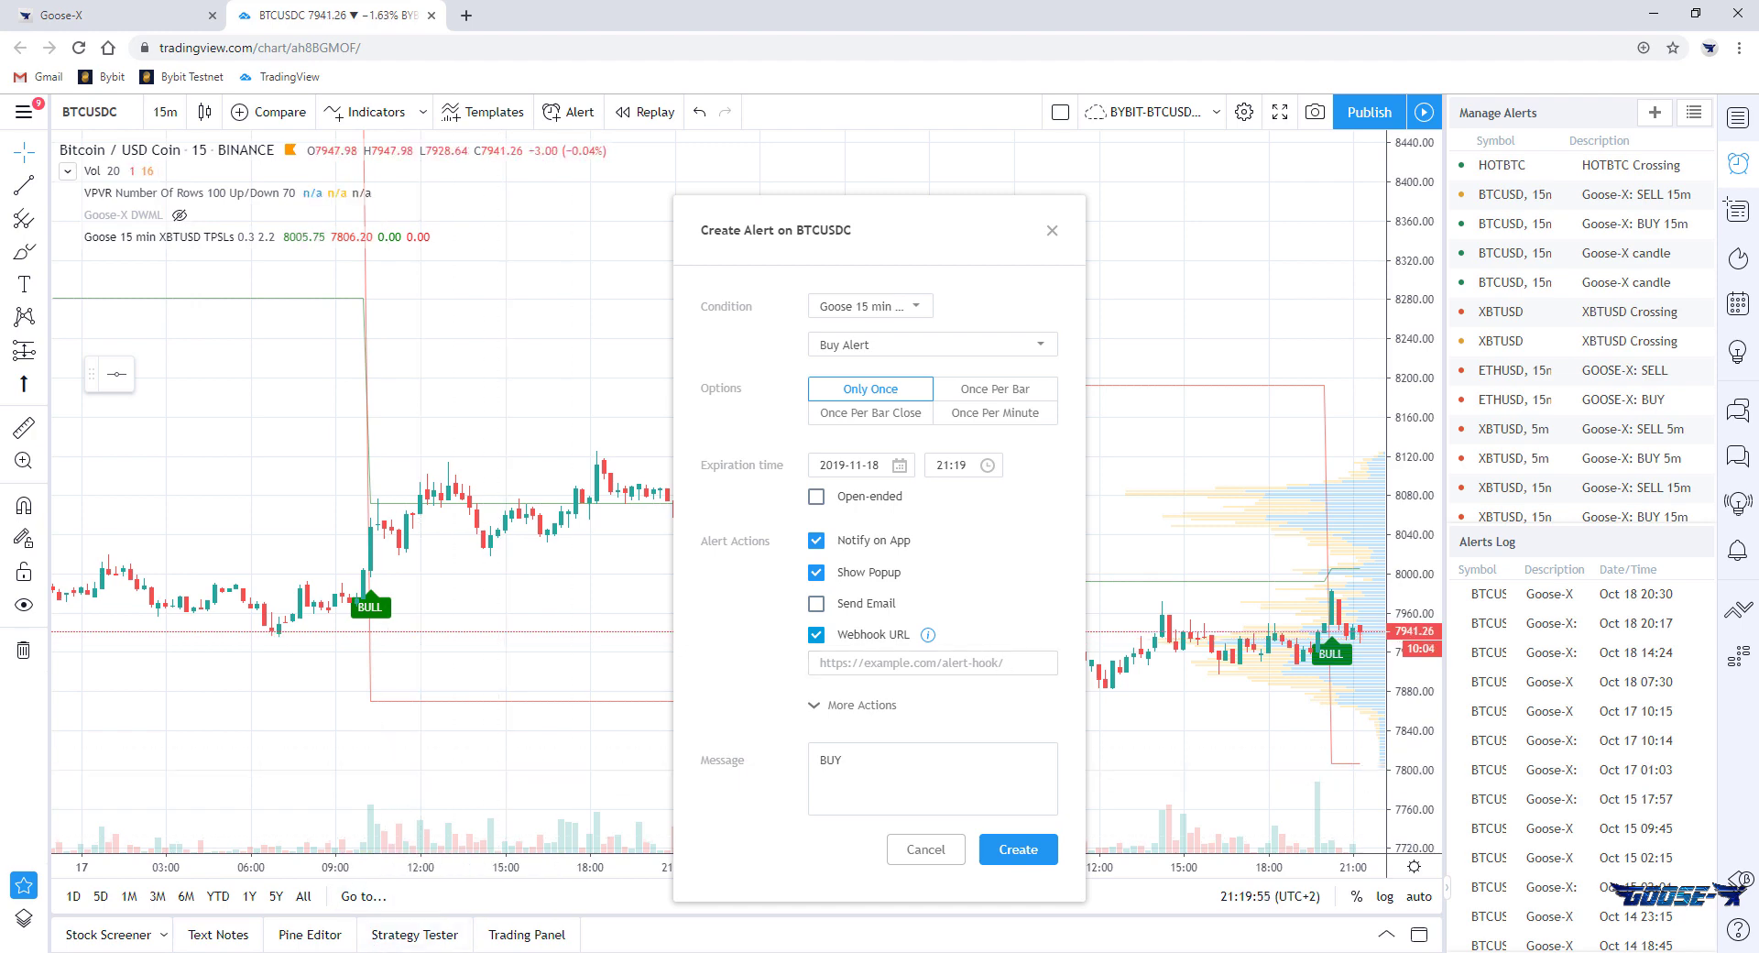
{"action": "left_click", "coordinate": [316, 948]}
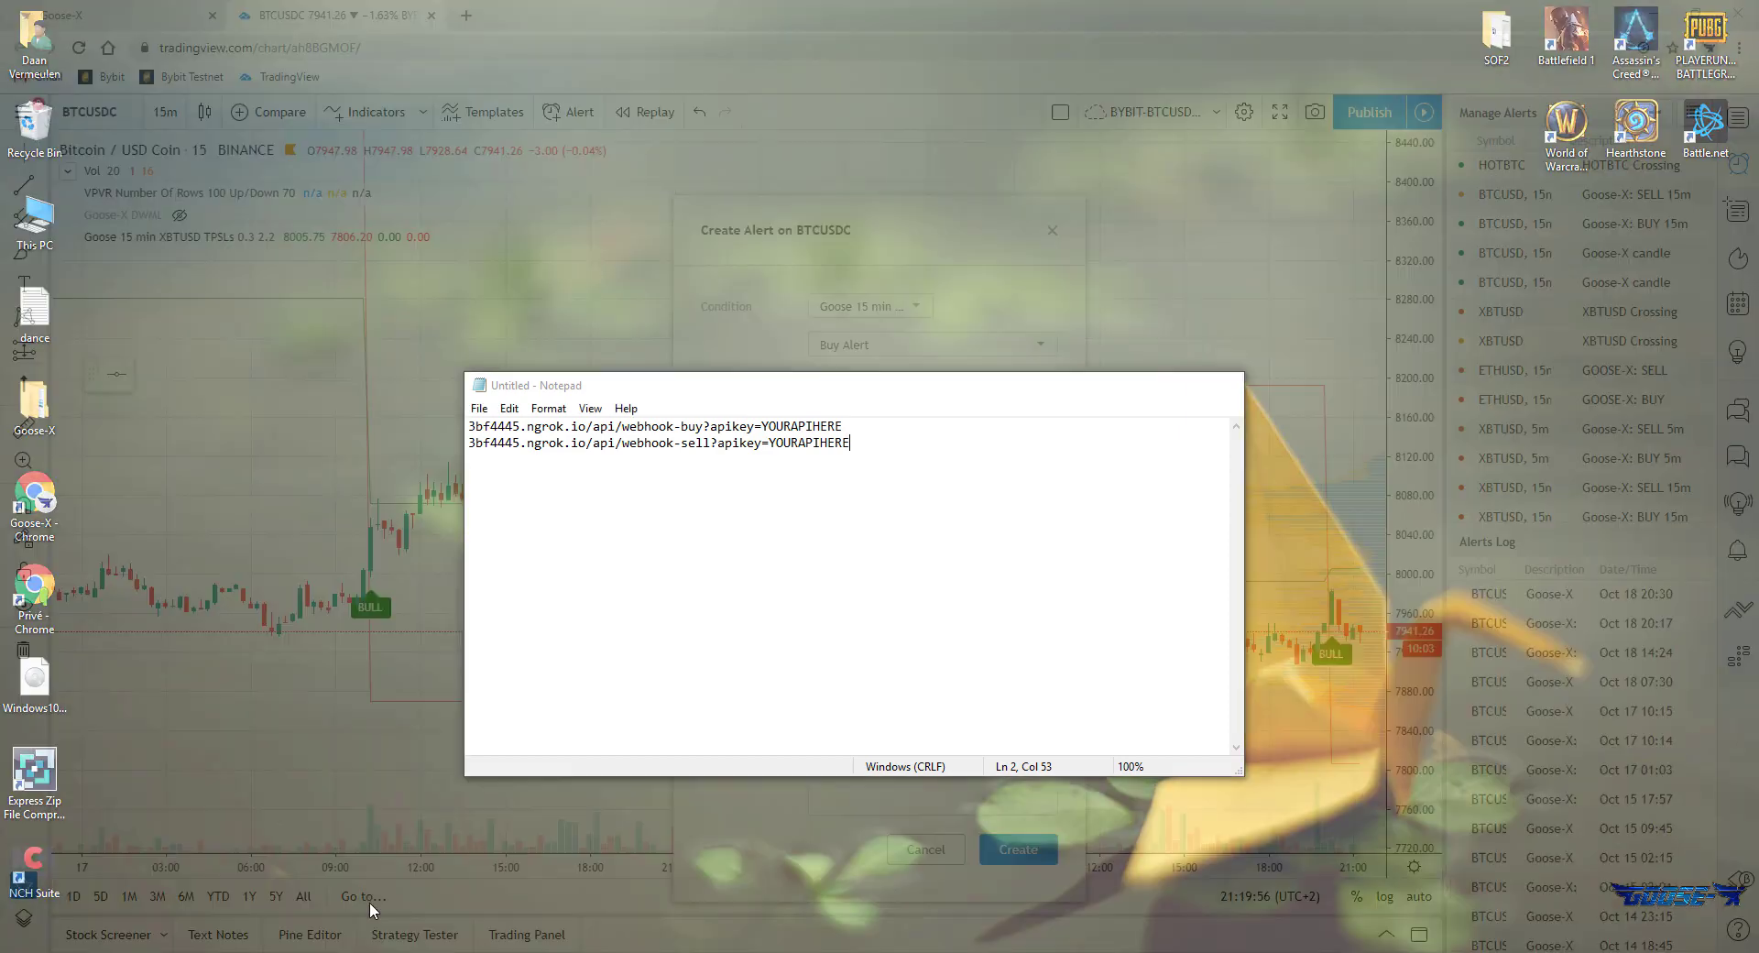
{"action": "left_click", "coordinate": [371, 906]}
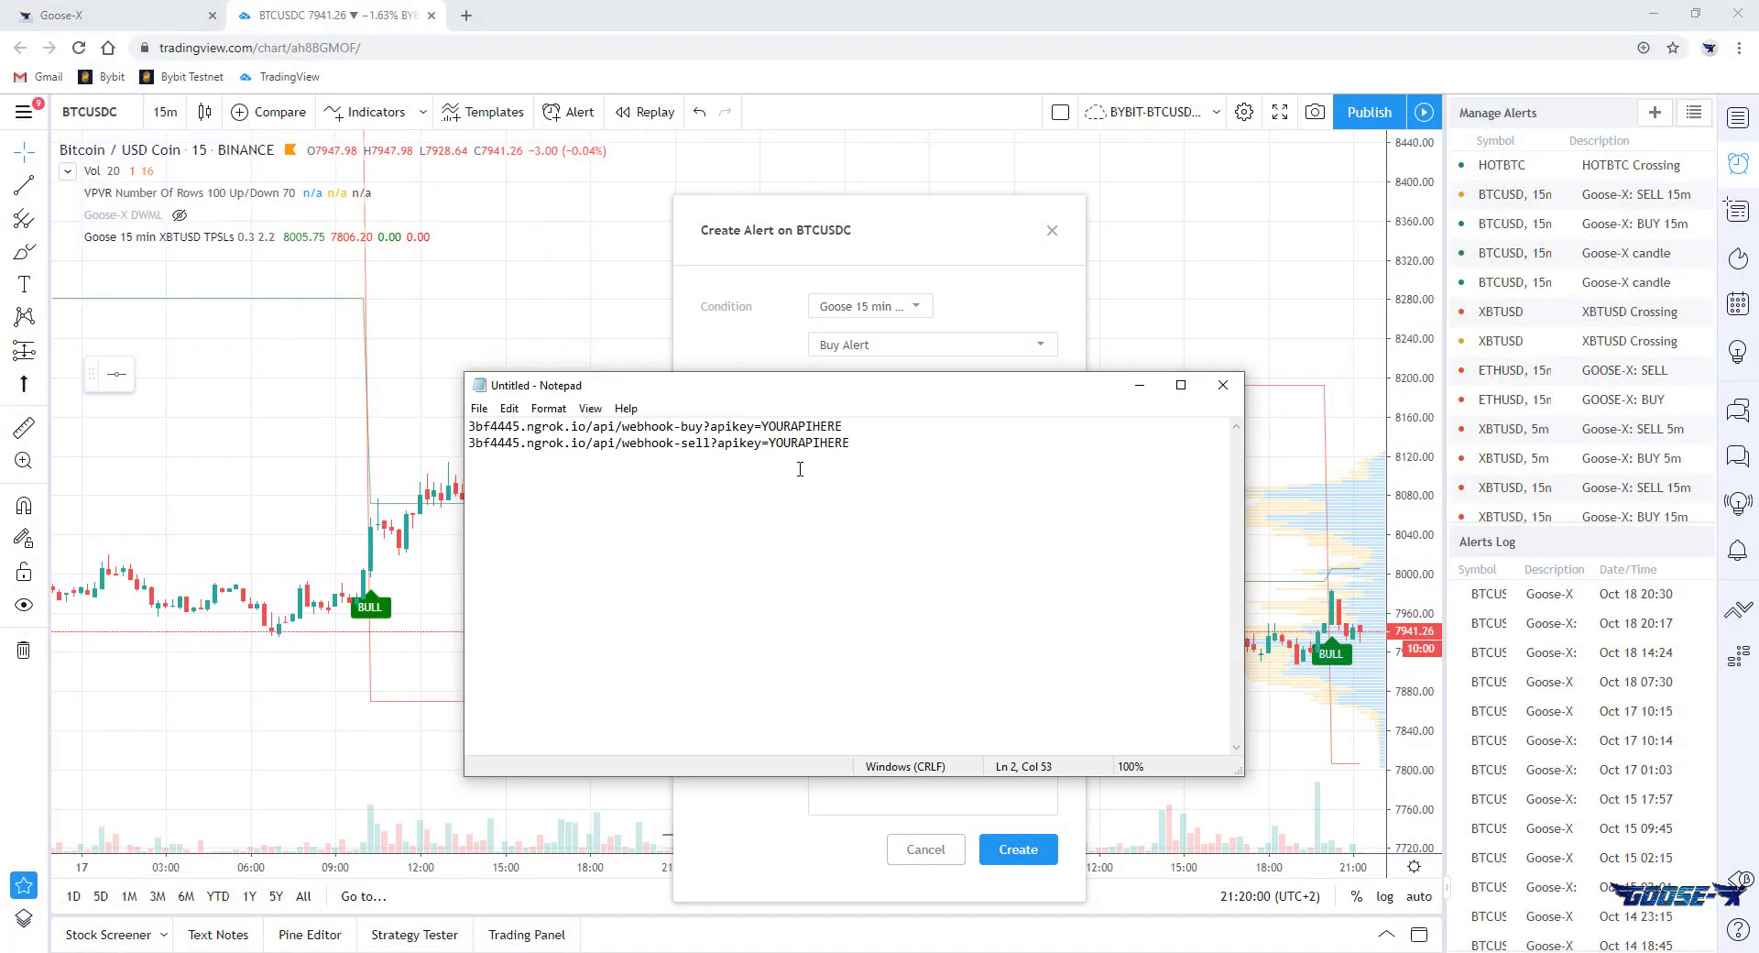
{"action": "left_click_drag", "start_coordinate": [844, 426], "coordinate": [449, 426]}
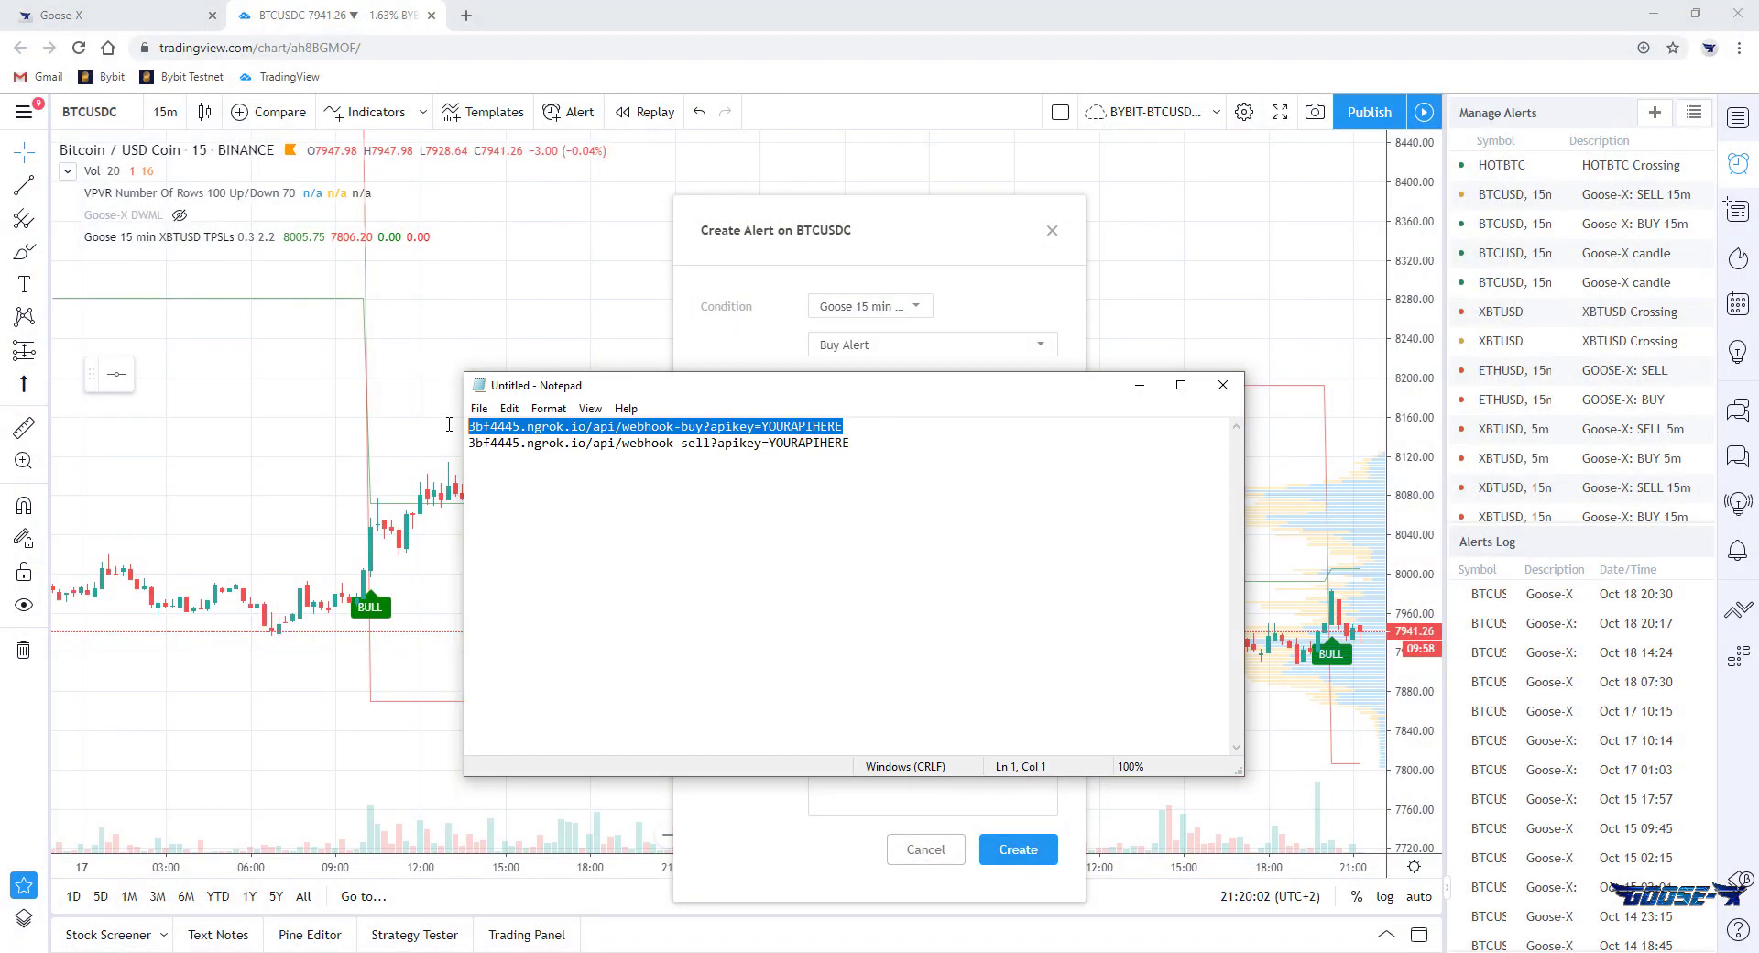
{"action": "left_click", "coordinate": [600, 427]}
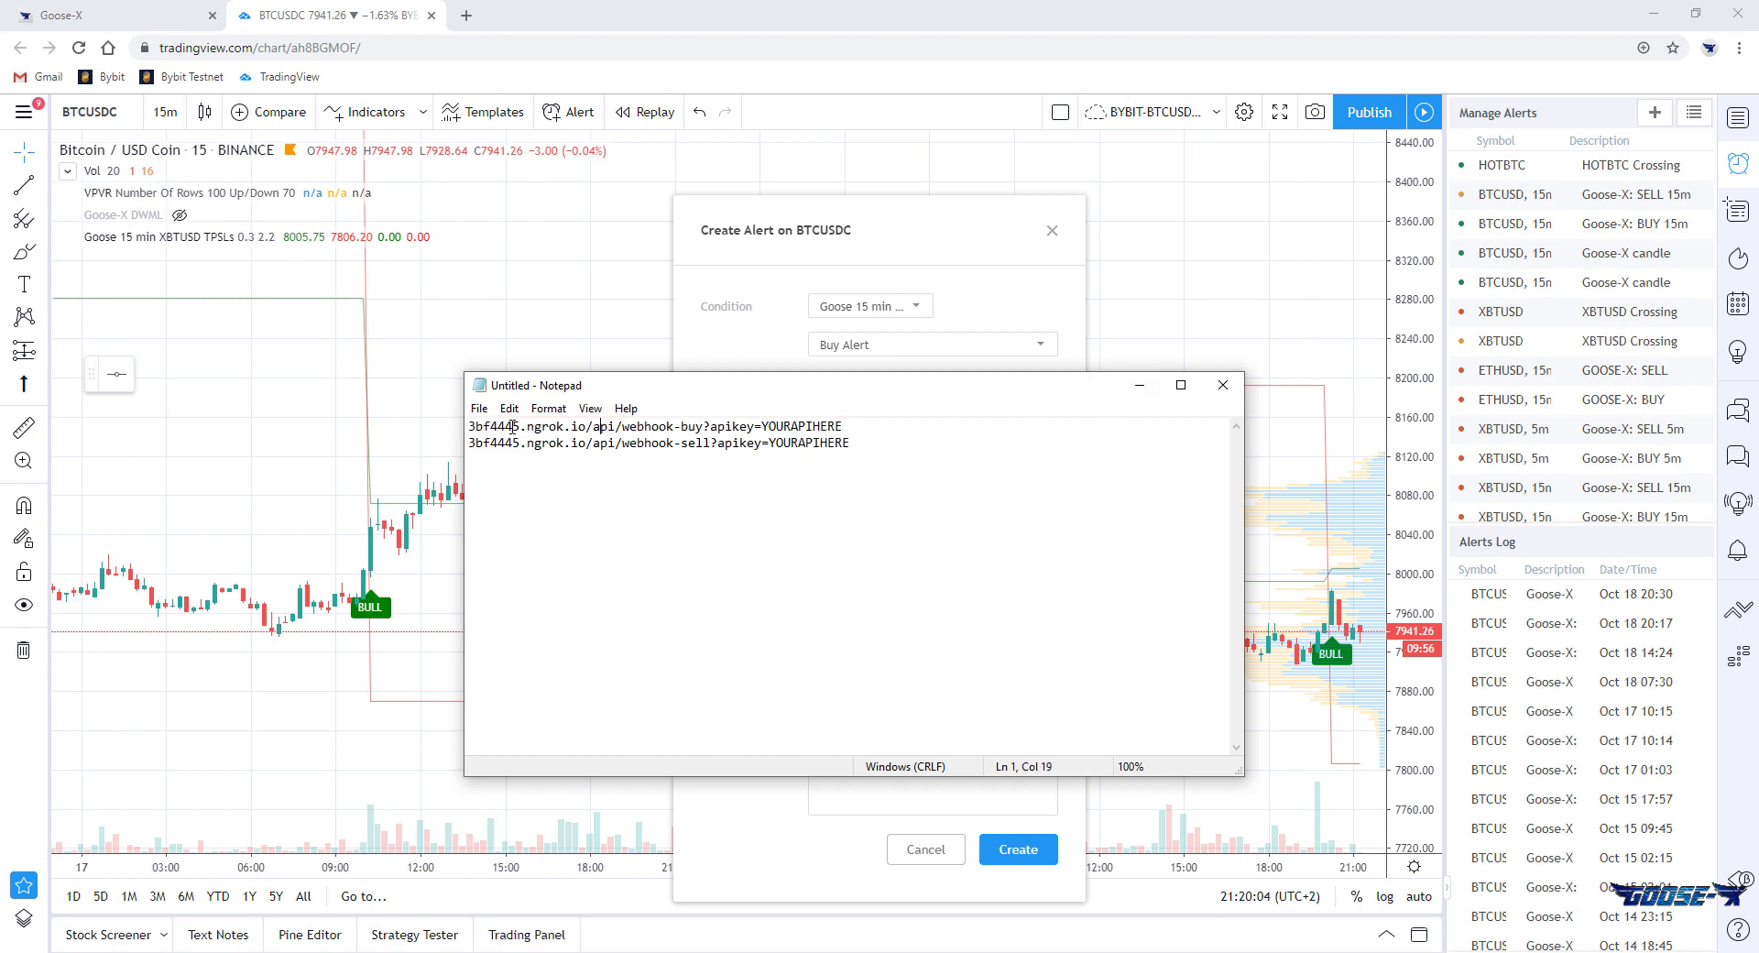
{"action": "left_click_drag", "start_coordinate": [469, 426], "coordinate": [598, 428]}
{"action": "left_click_drag", "start_coordinate": [843, 426], "coordinate": [429, 416]}
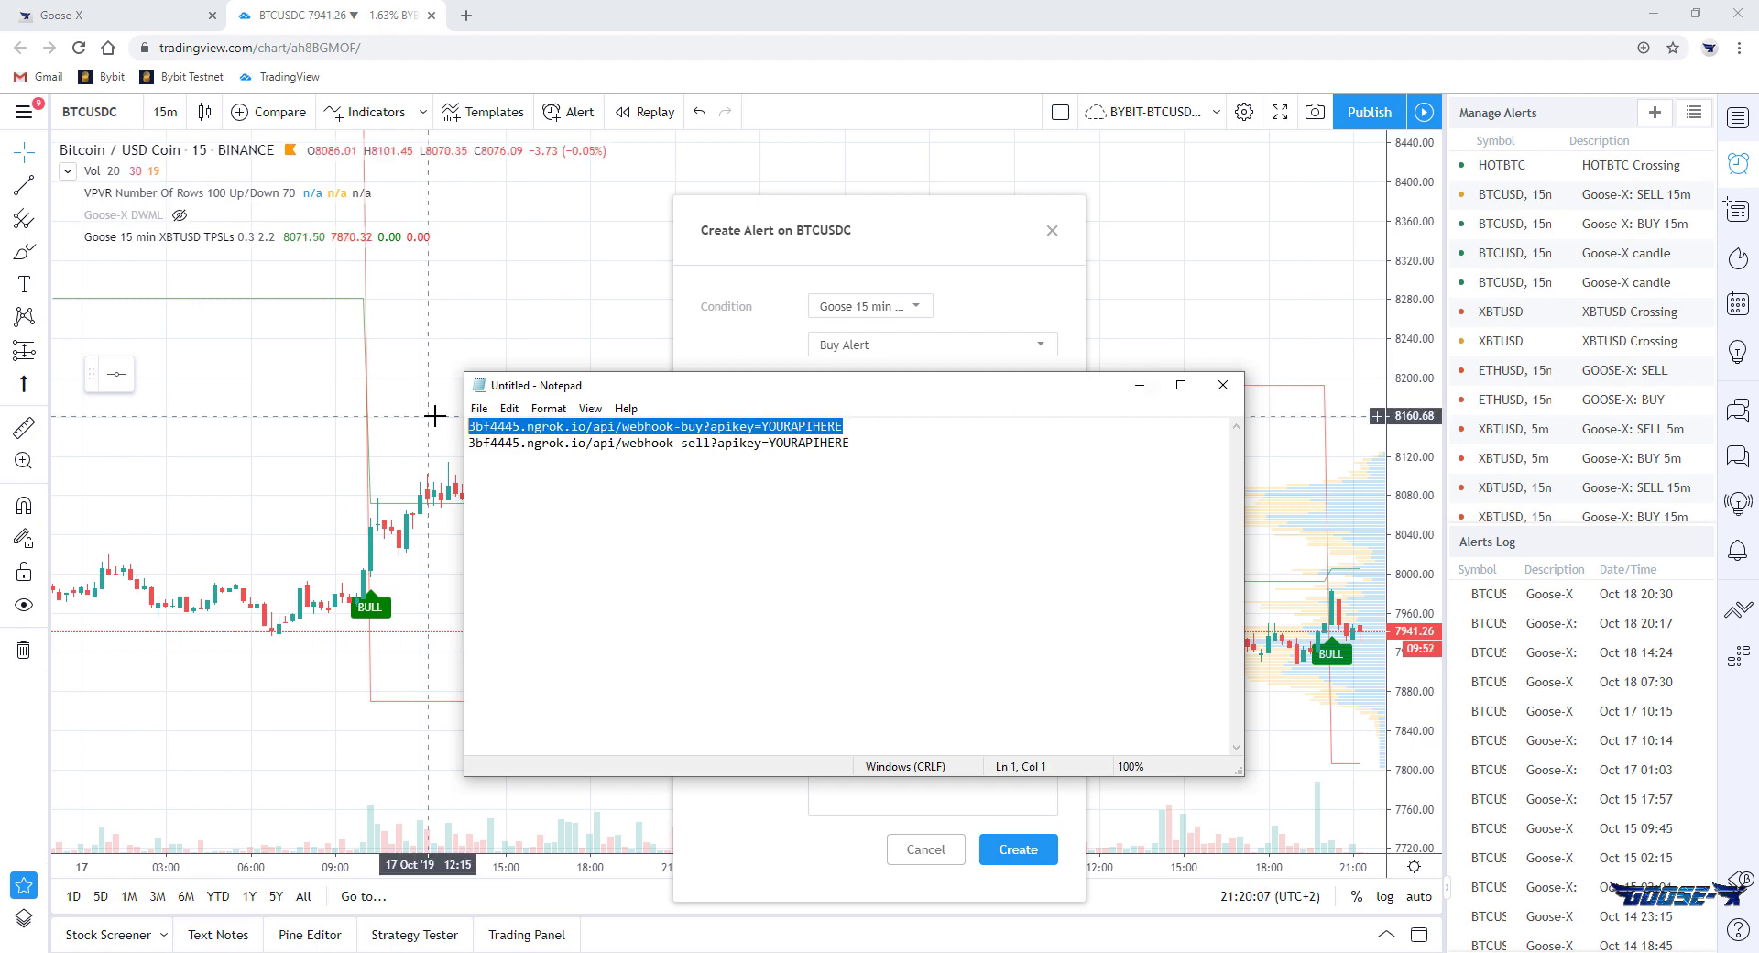
{"action": "left_click", "coordinate": [927, 251]}
{"action": "left_click", "coordinate": [850, 658]}
{"action": "key", "text": "ctrl+v"}
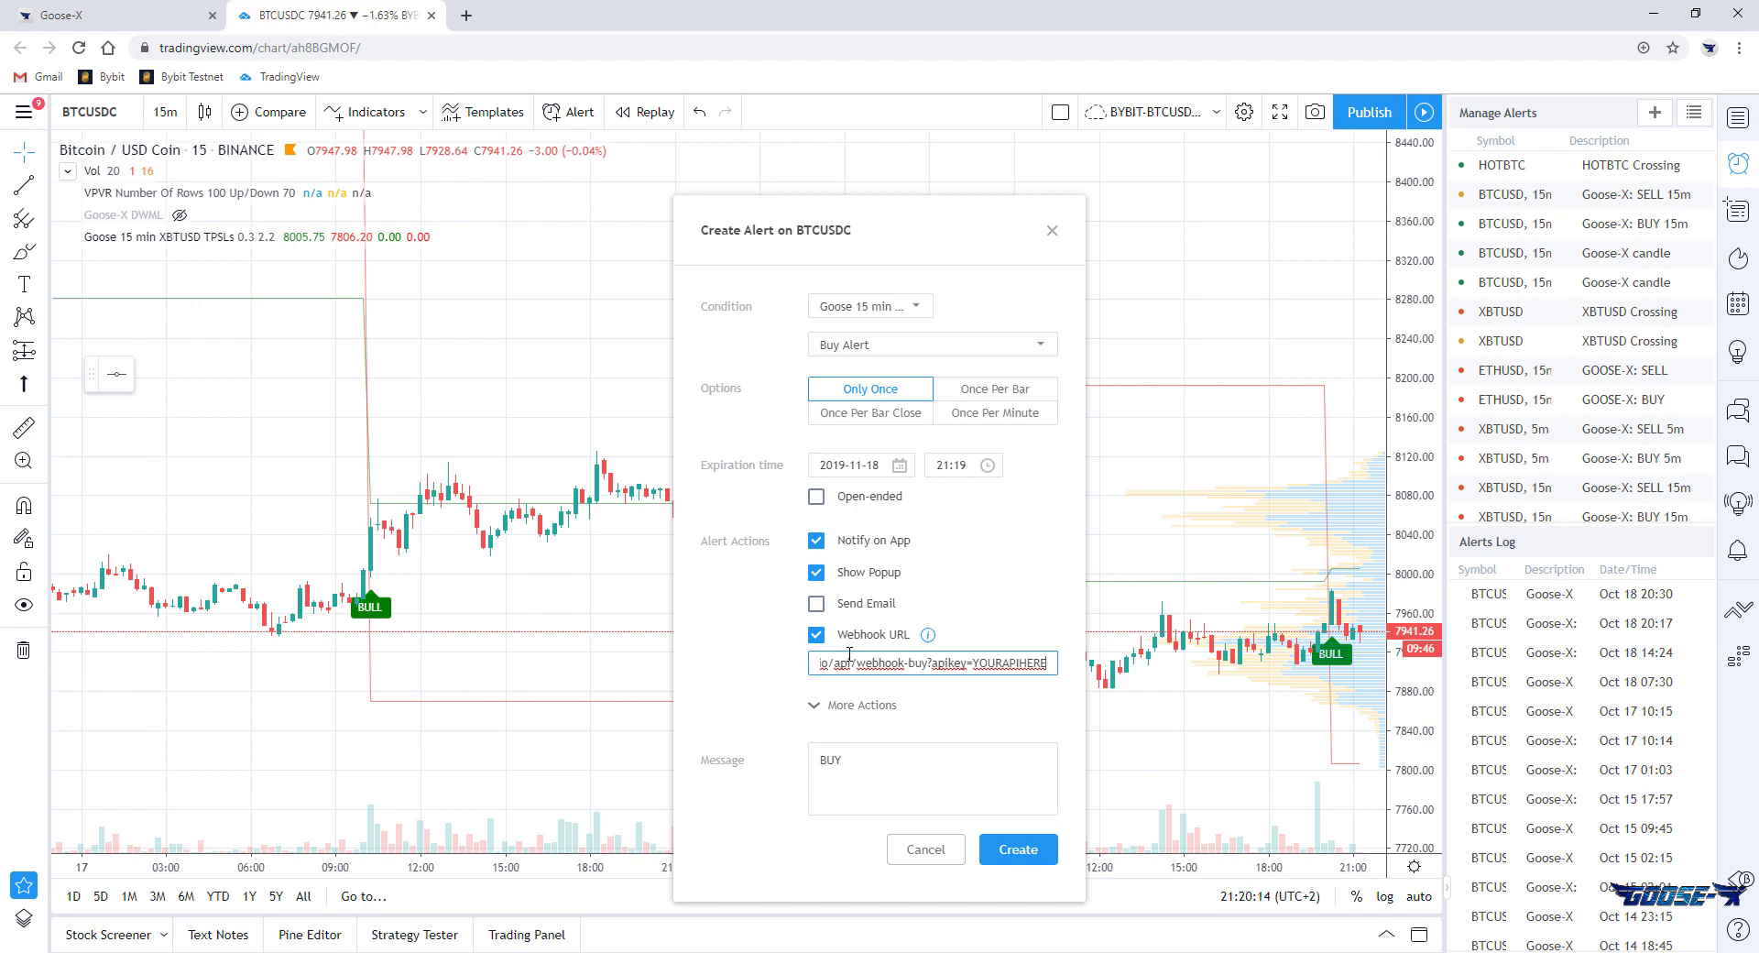
Try to create the buy alert, and check the protocol prefix of the Goose-X page's web address.
{"action": "left_click", "coordinate": [1021, 850]}
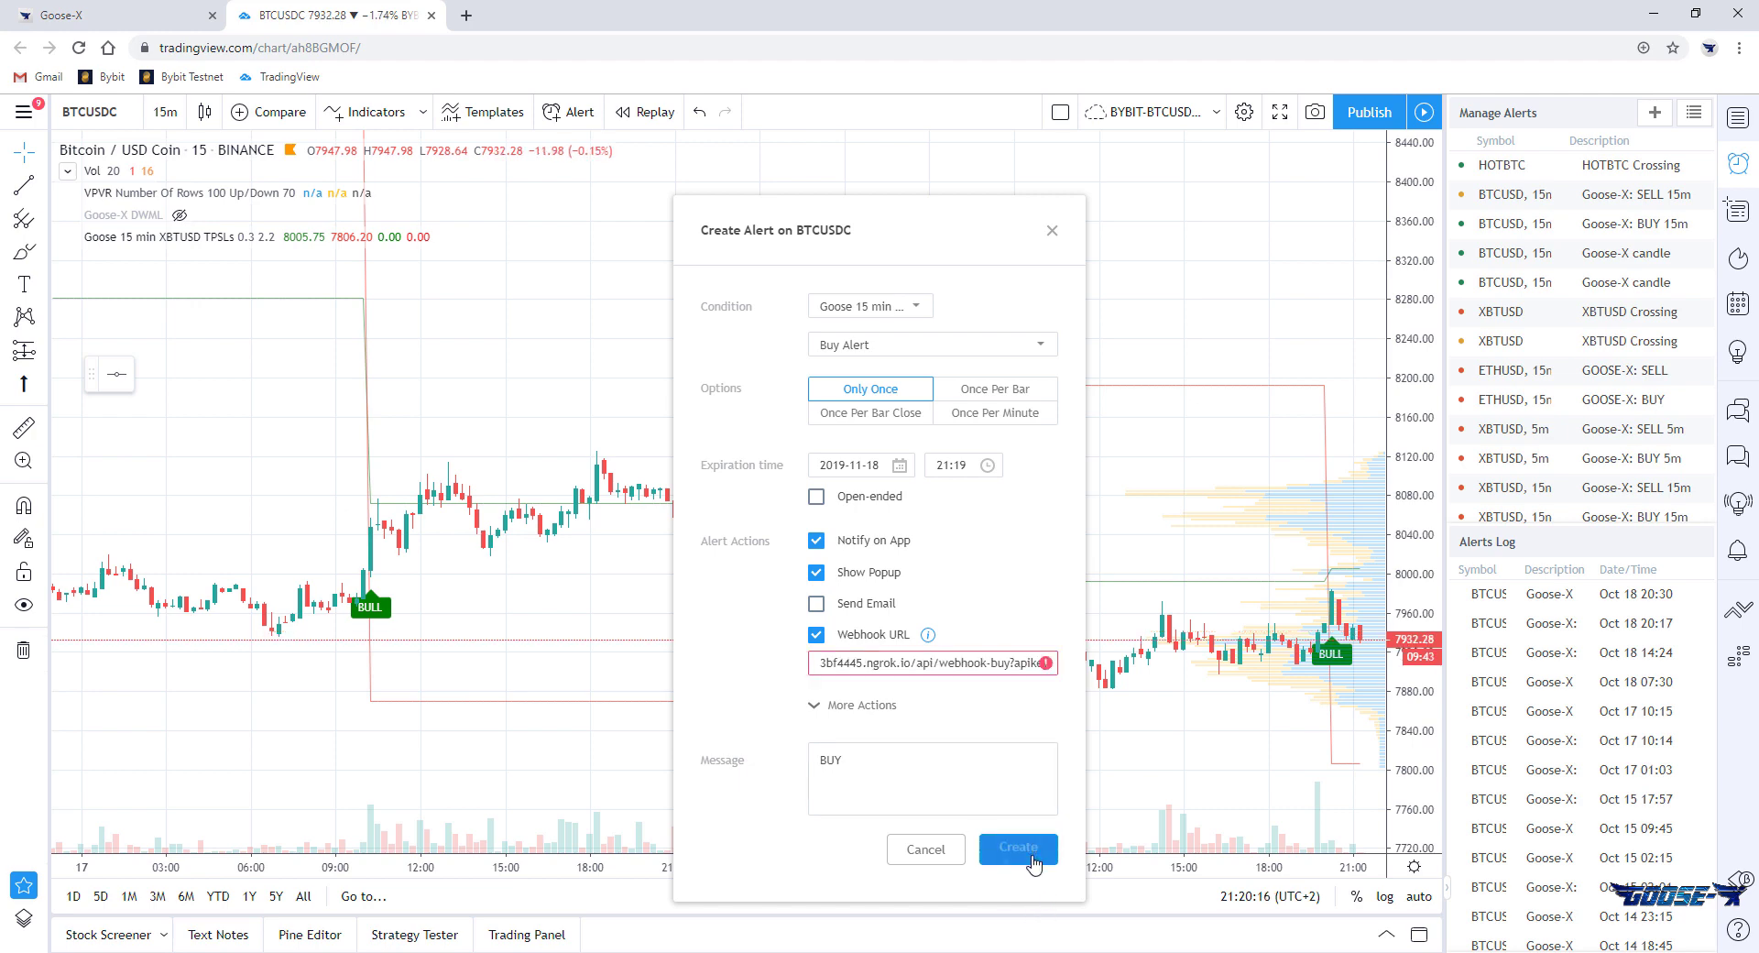
{"action": "left_click", "coordinate": [1050, 671]}
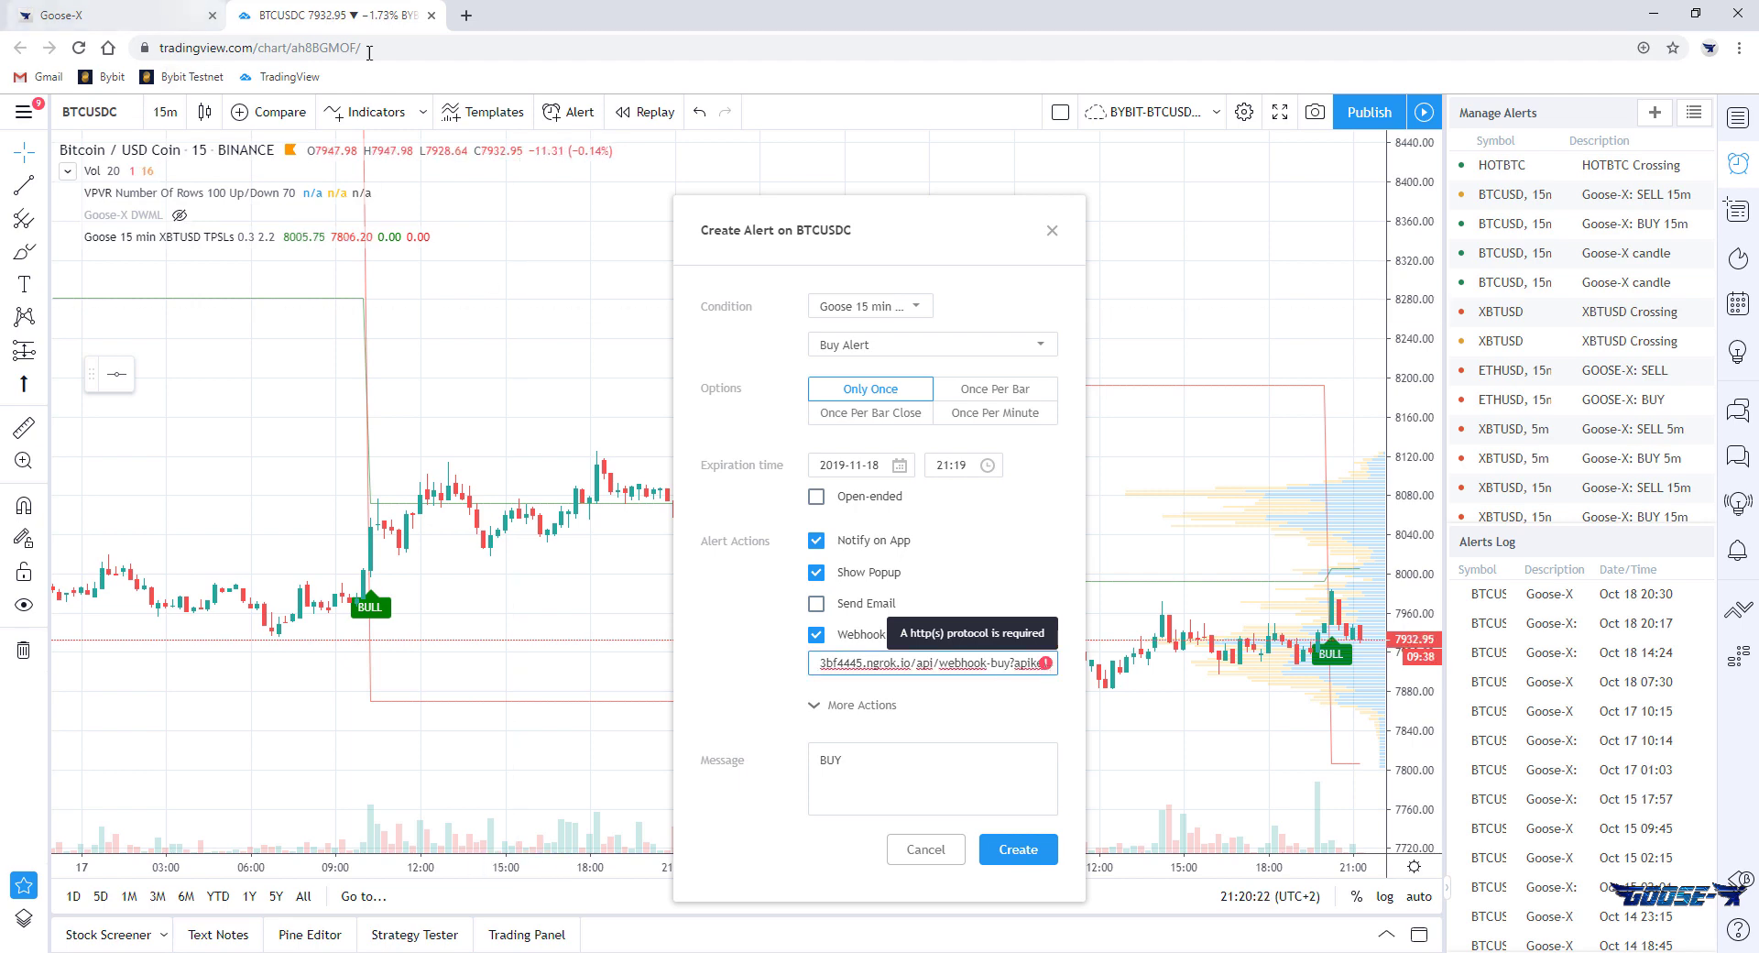
{"action": "left_click", "coordinate": [136, 16]}
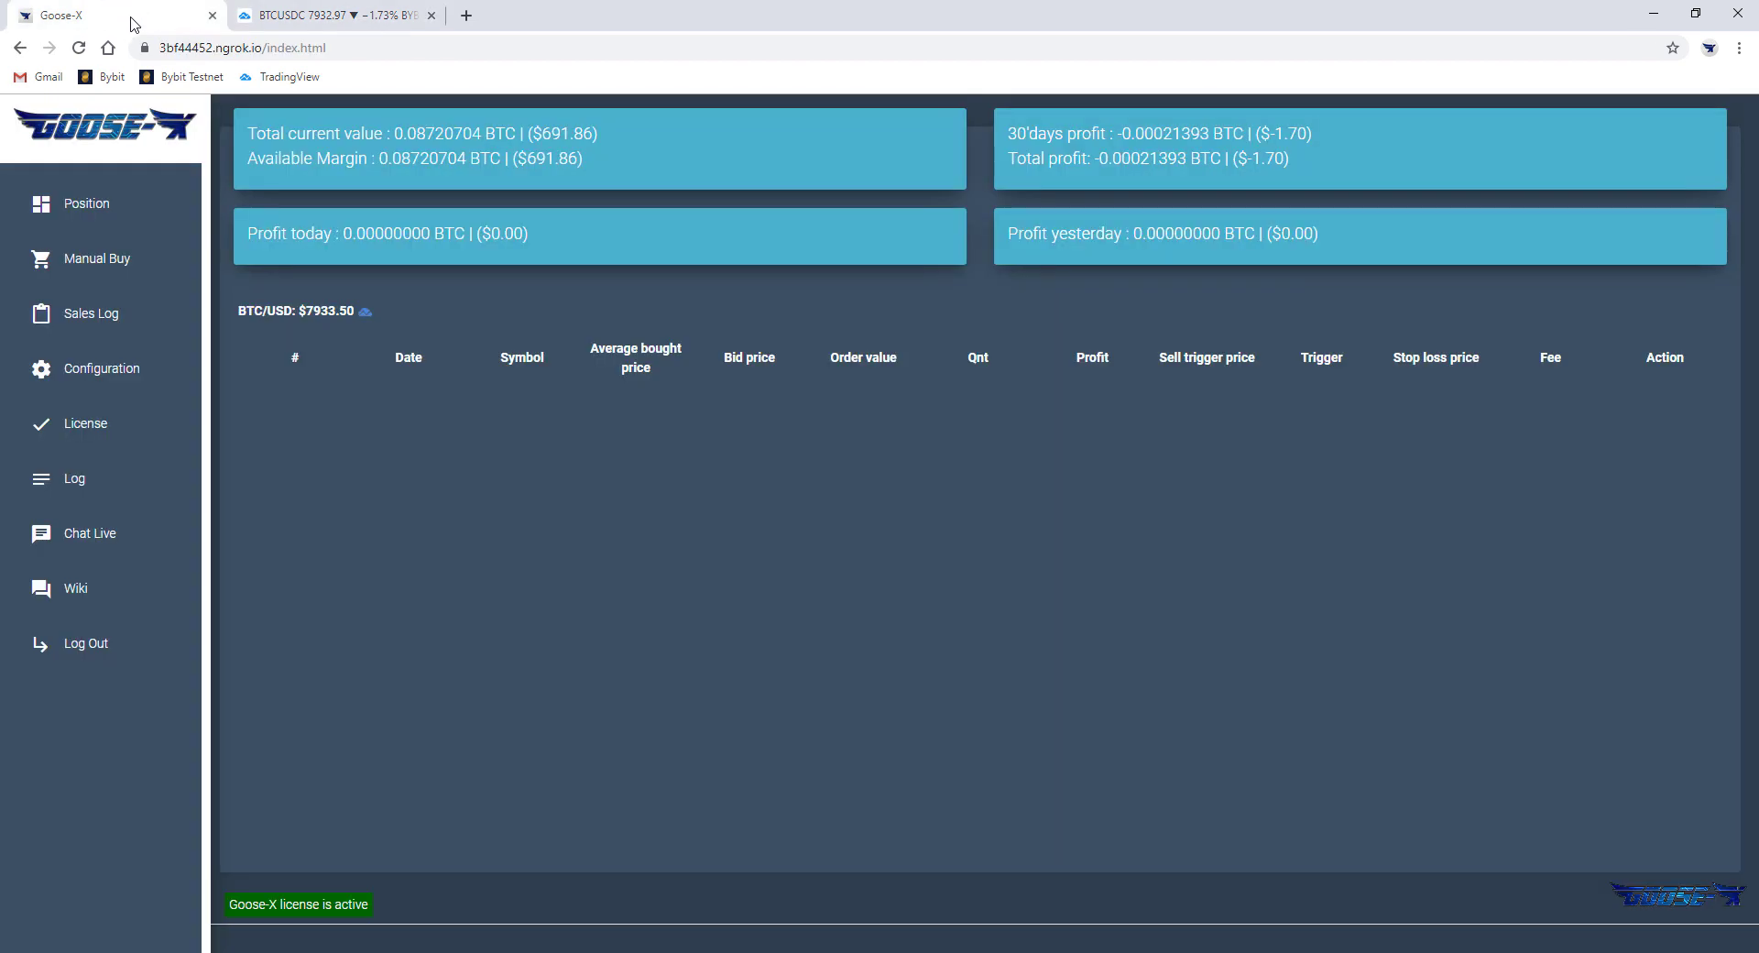
{"action": "left_click", "coordinate": [189, 50]}
{"action": "left_click", "coordinate": [189, 51]}
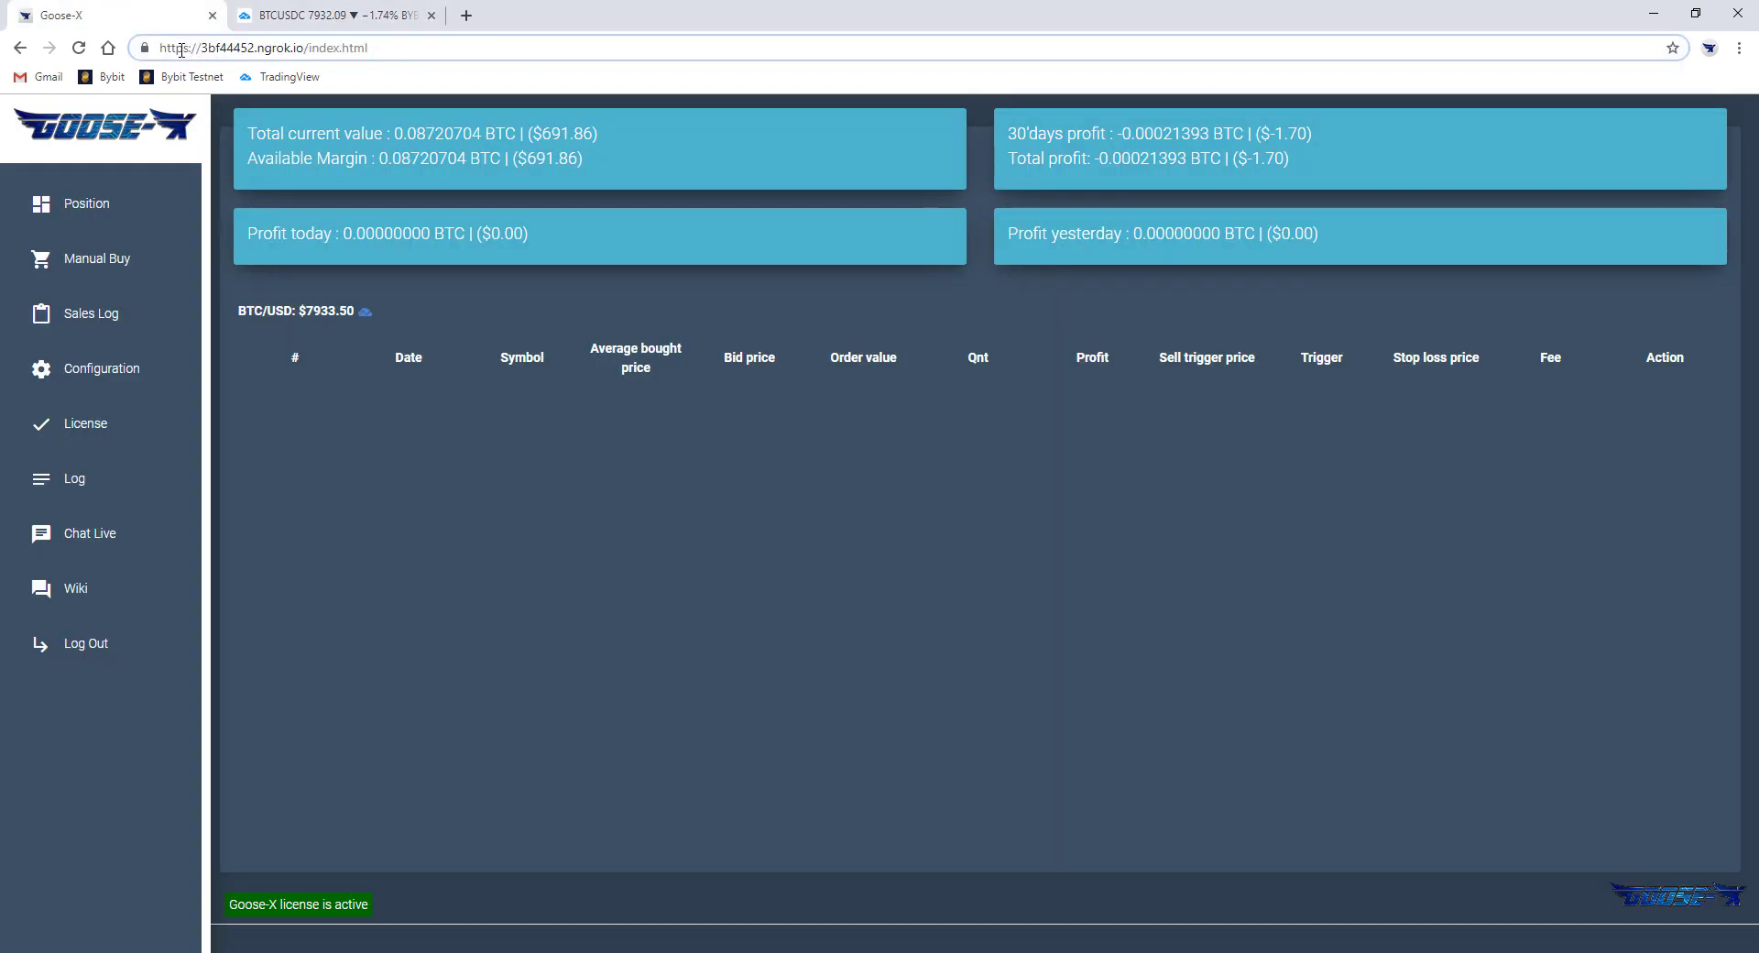
{"action": "double_click", "coordinate": [190, 51]}
{"action": "left_click", "coordinate": [220, 51]}
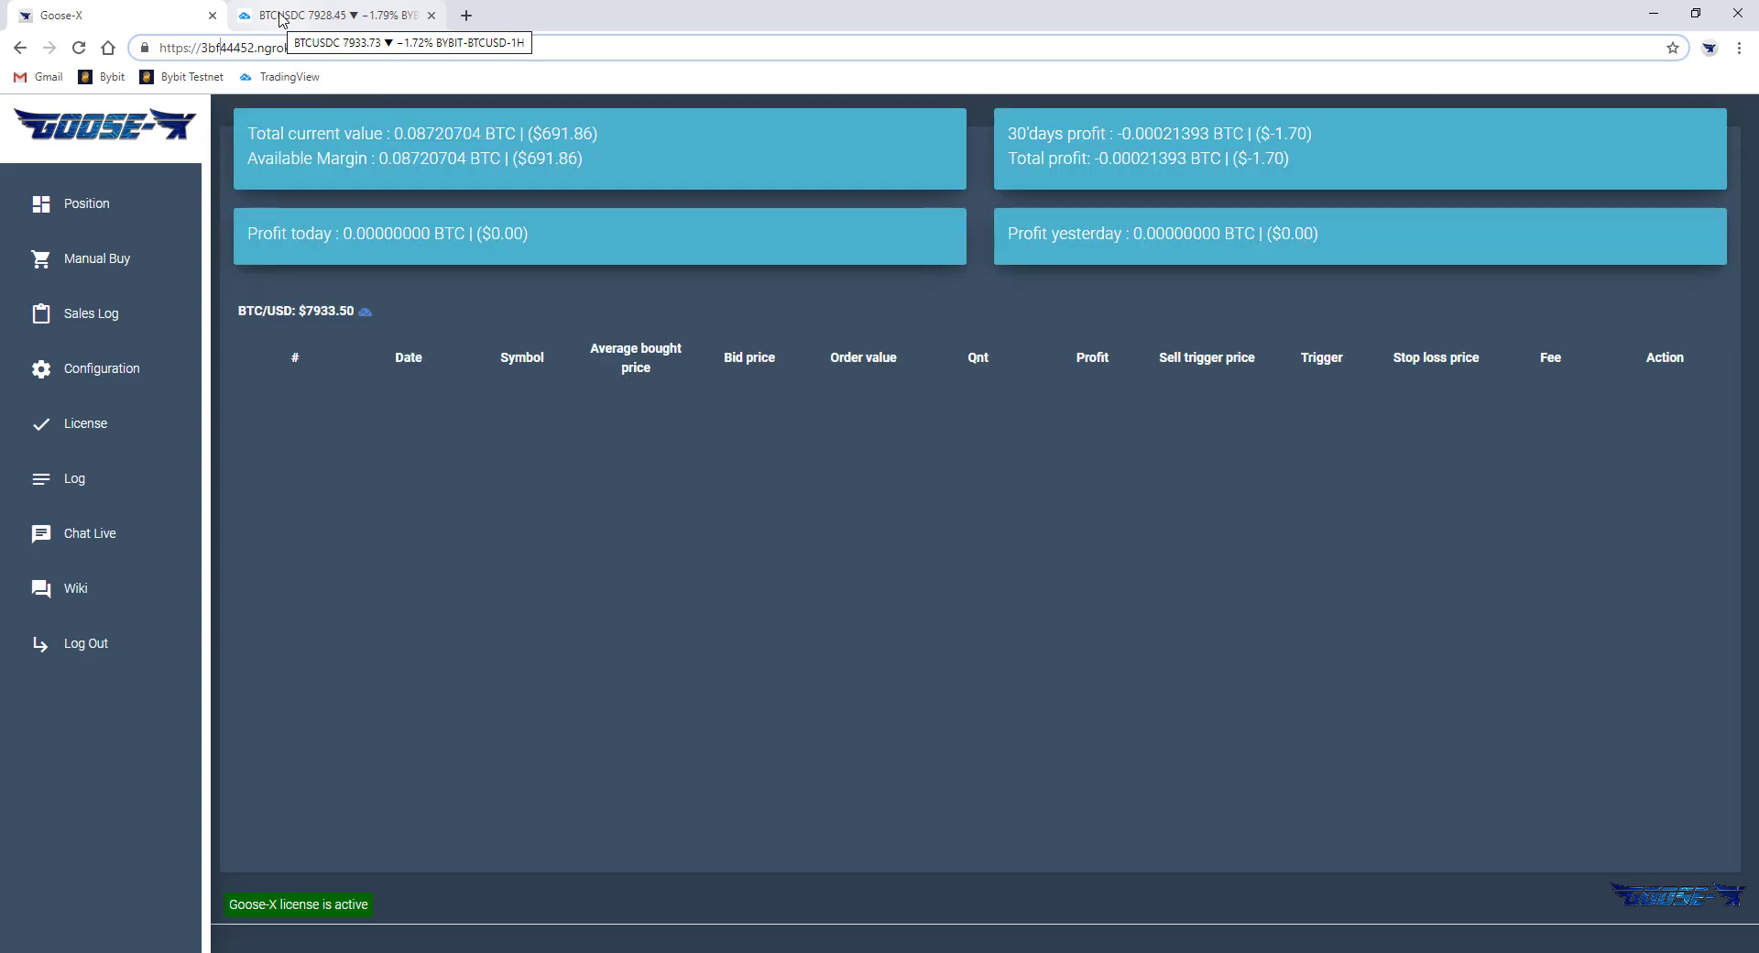
{"action": "left_click", "coordinate": [281, 17]}
{"action": "left_click", "coordinate": [952, 671]}
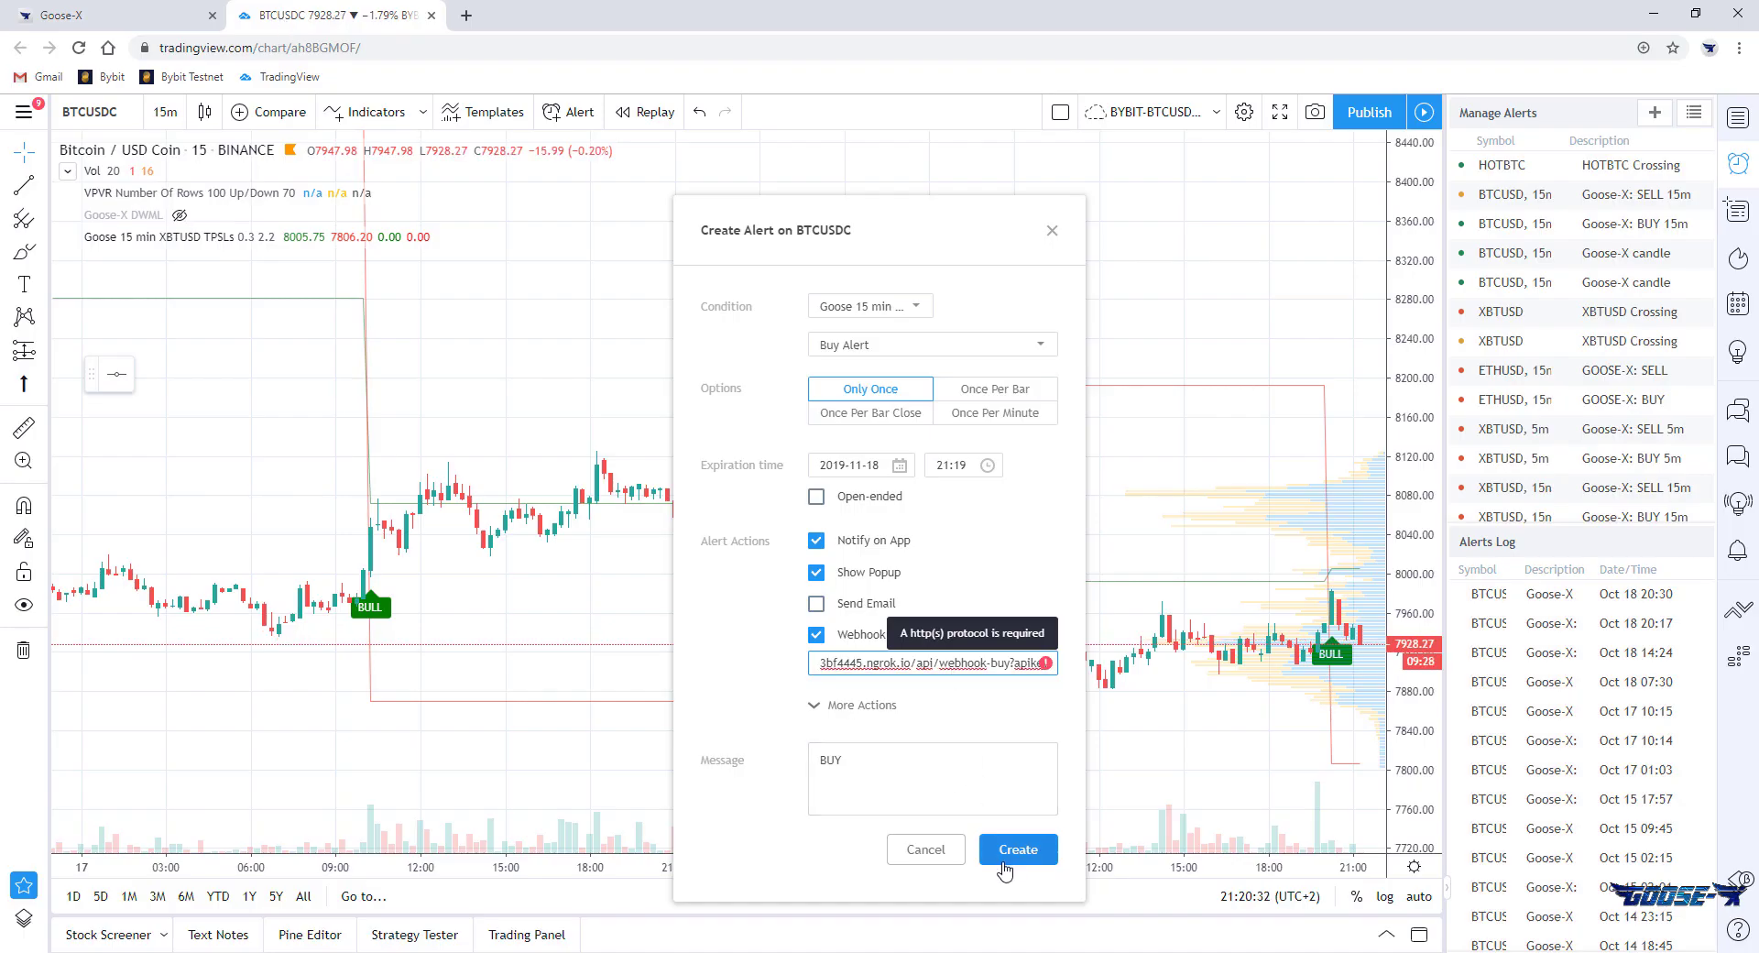
{"action": "key", "text": "Home"}
{"action": "type", "text": "https://"}
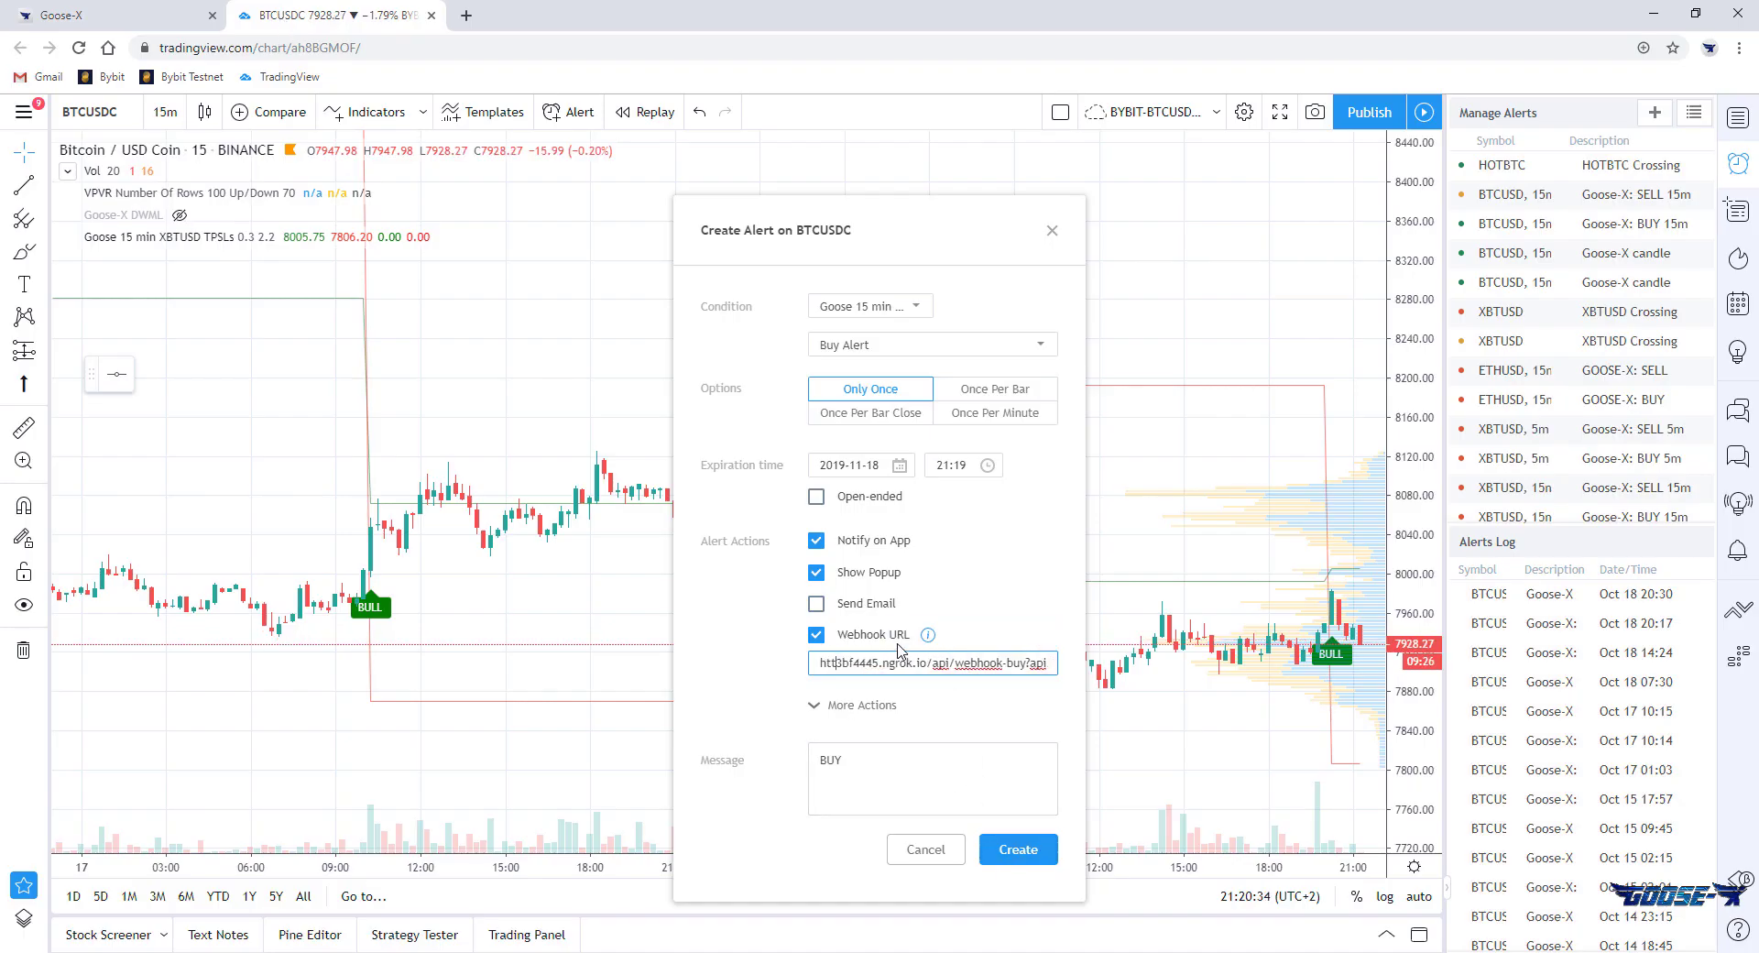
{"action": "left_click", "coordinate": [1024, 854]}
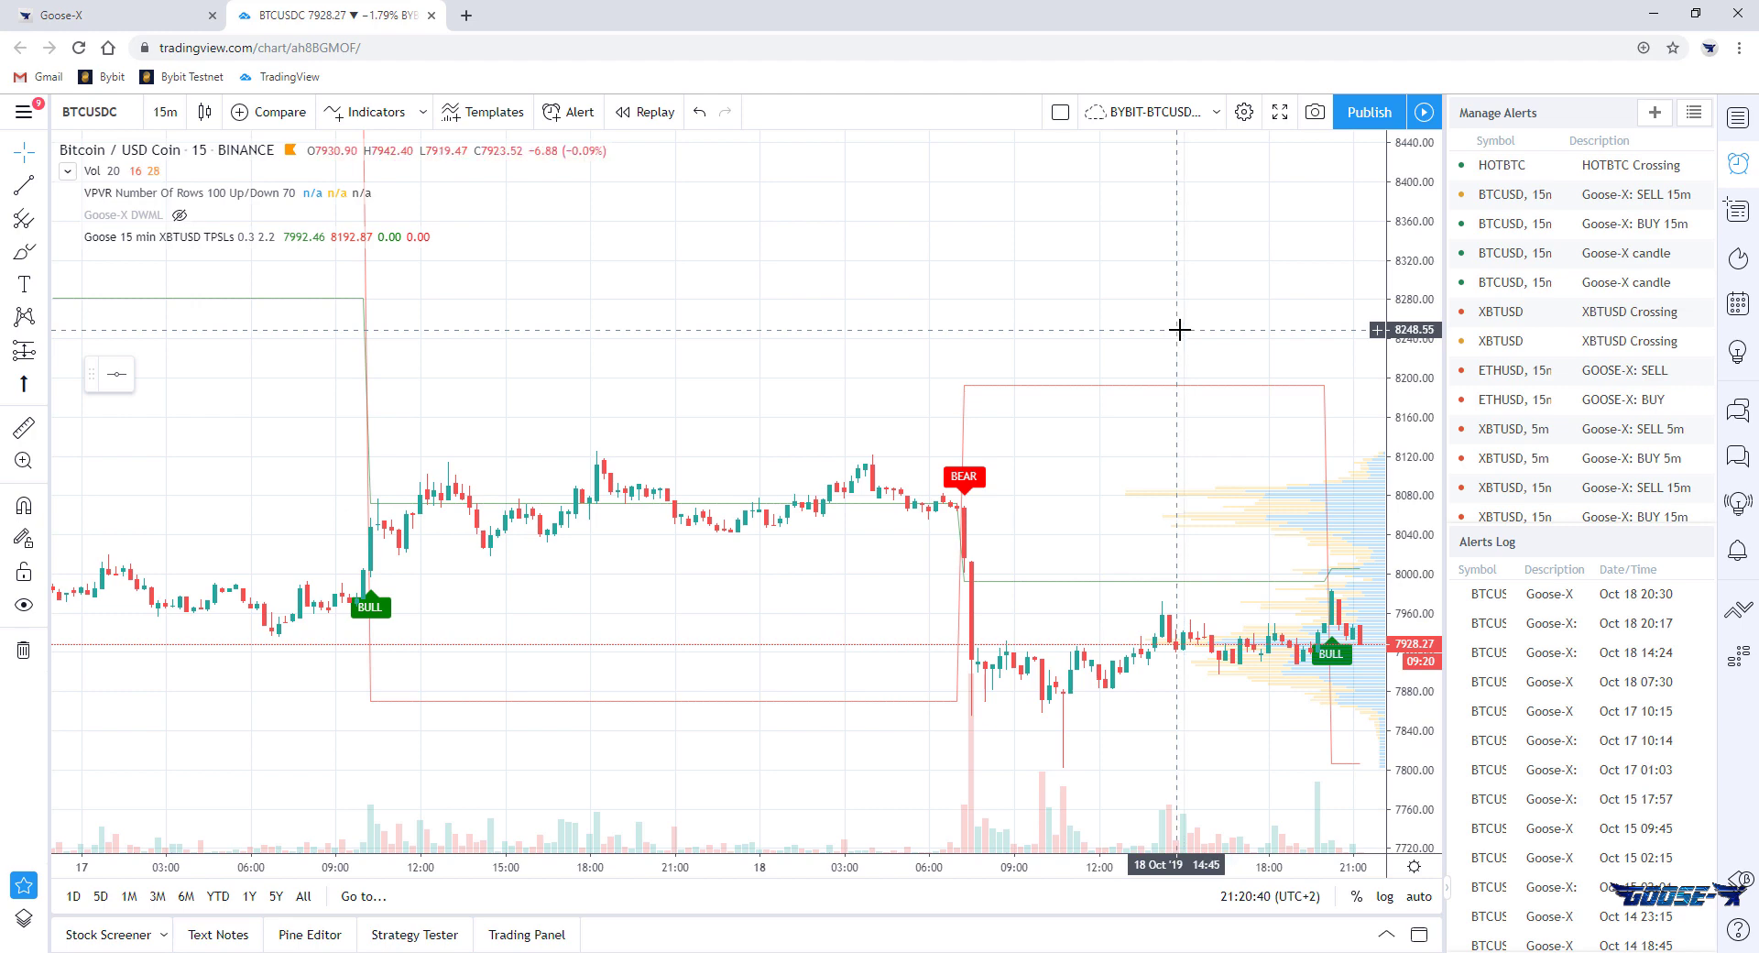
Start another BTCUSDC alert with the Goose 15 min XBTUSD indicator and Sell Alert as its condition.
{"action": "left_click", "coordinate": [1655, 112]}
{"action": "left_click", "coordinate": [848, 286]}
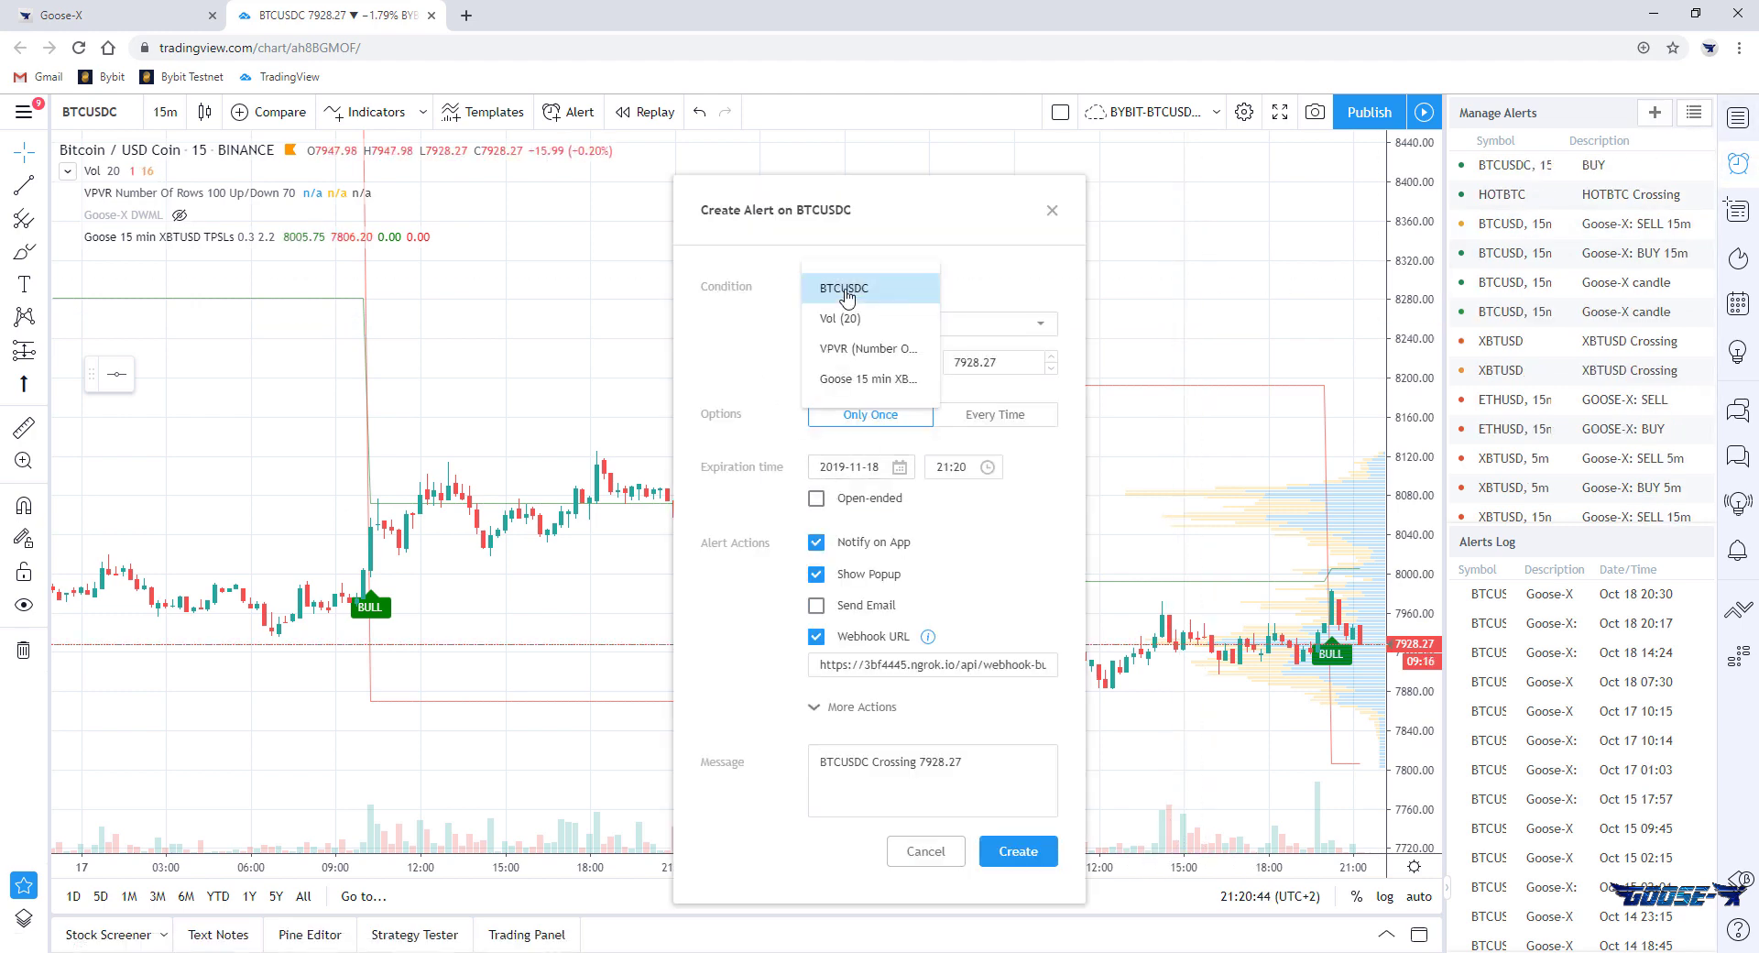
{"action": "left_click", "coordinate": [843, 385]}
{"action": "left_click", "coordinate": [869, 330]}
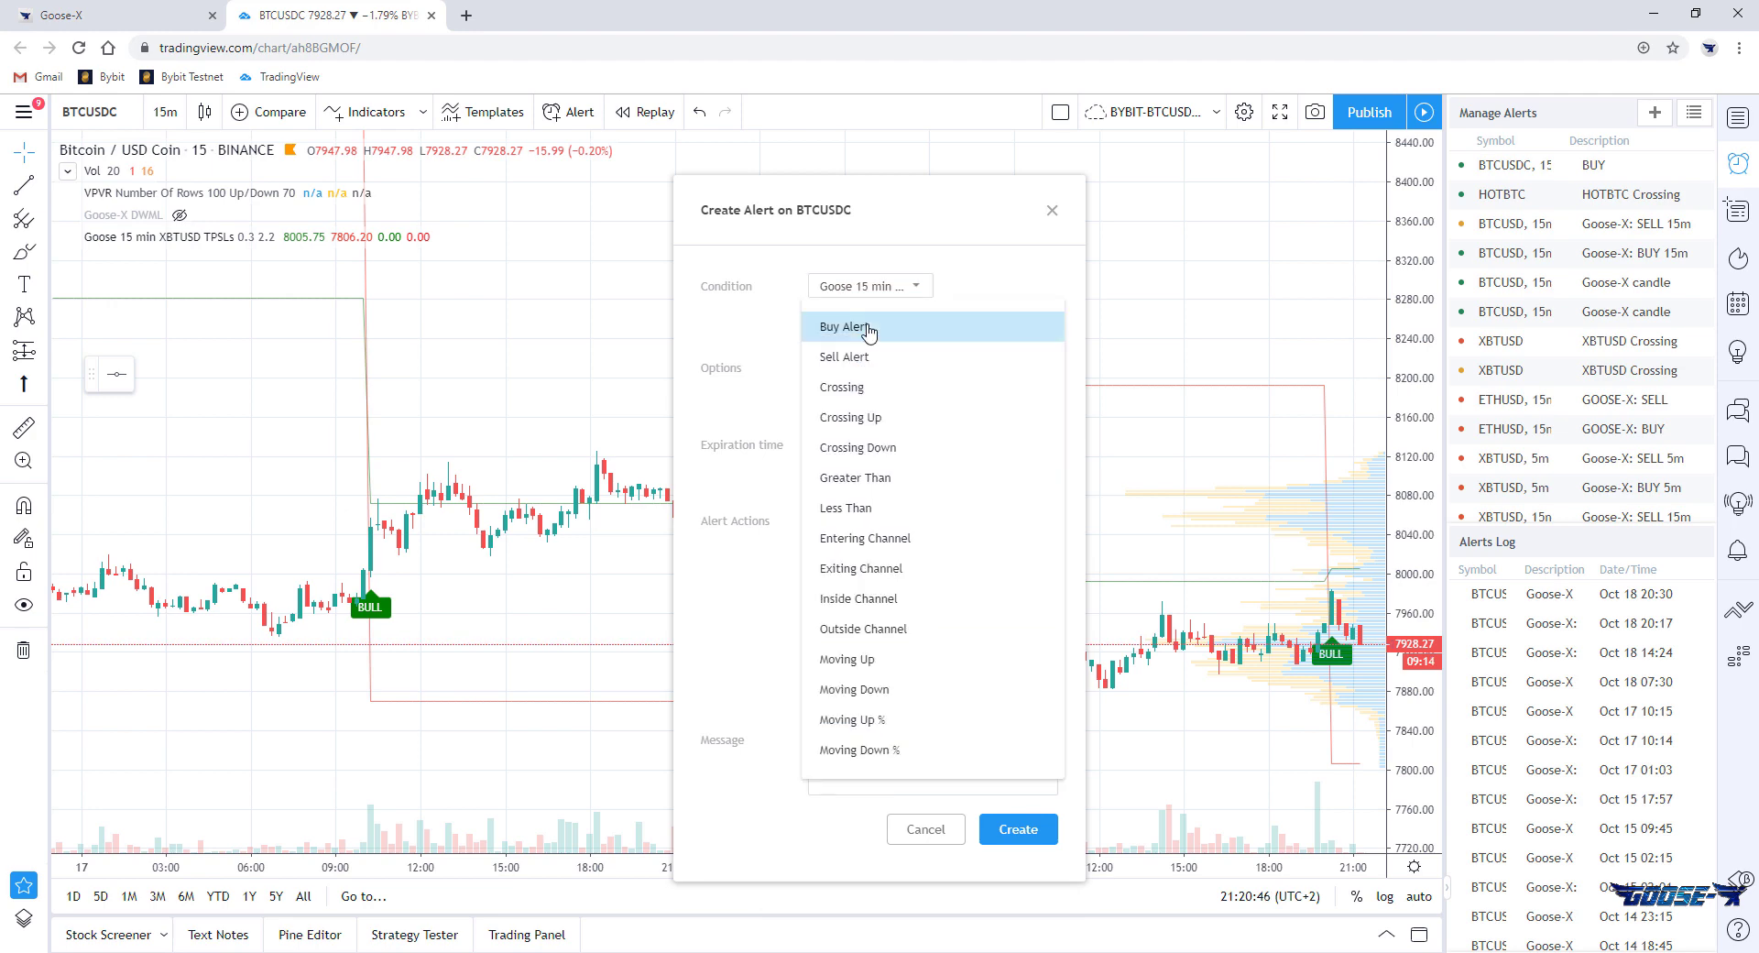
{"action": "left_click", "coordinate": [869, 355]}
Replace the sell alert's webhook URL with the webhook-sell address copied from the untitled Notepad file.
{"action": "mouse_move", "coordinate": [248, 943]}
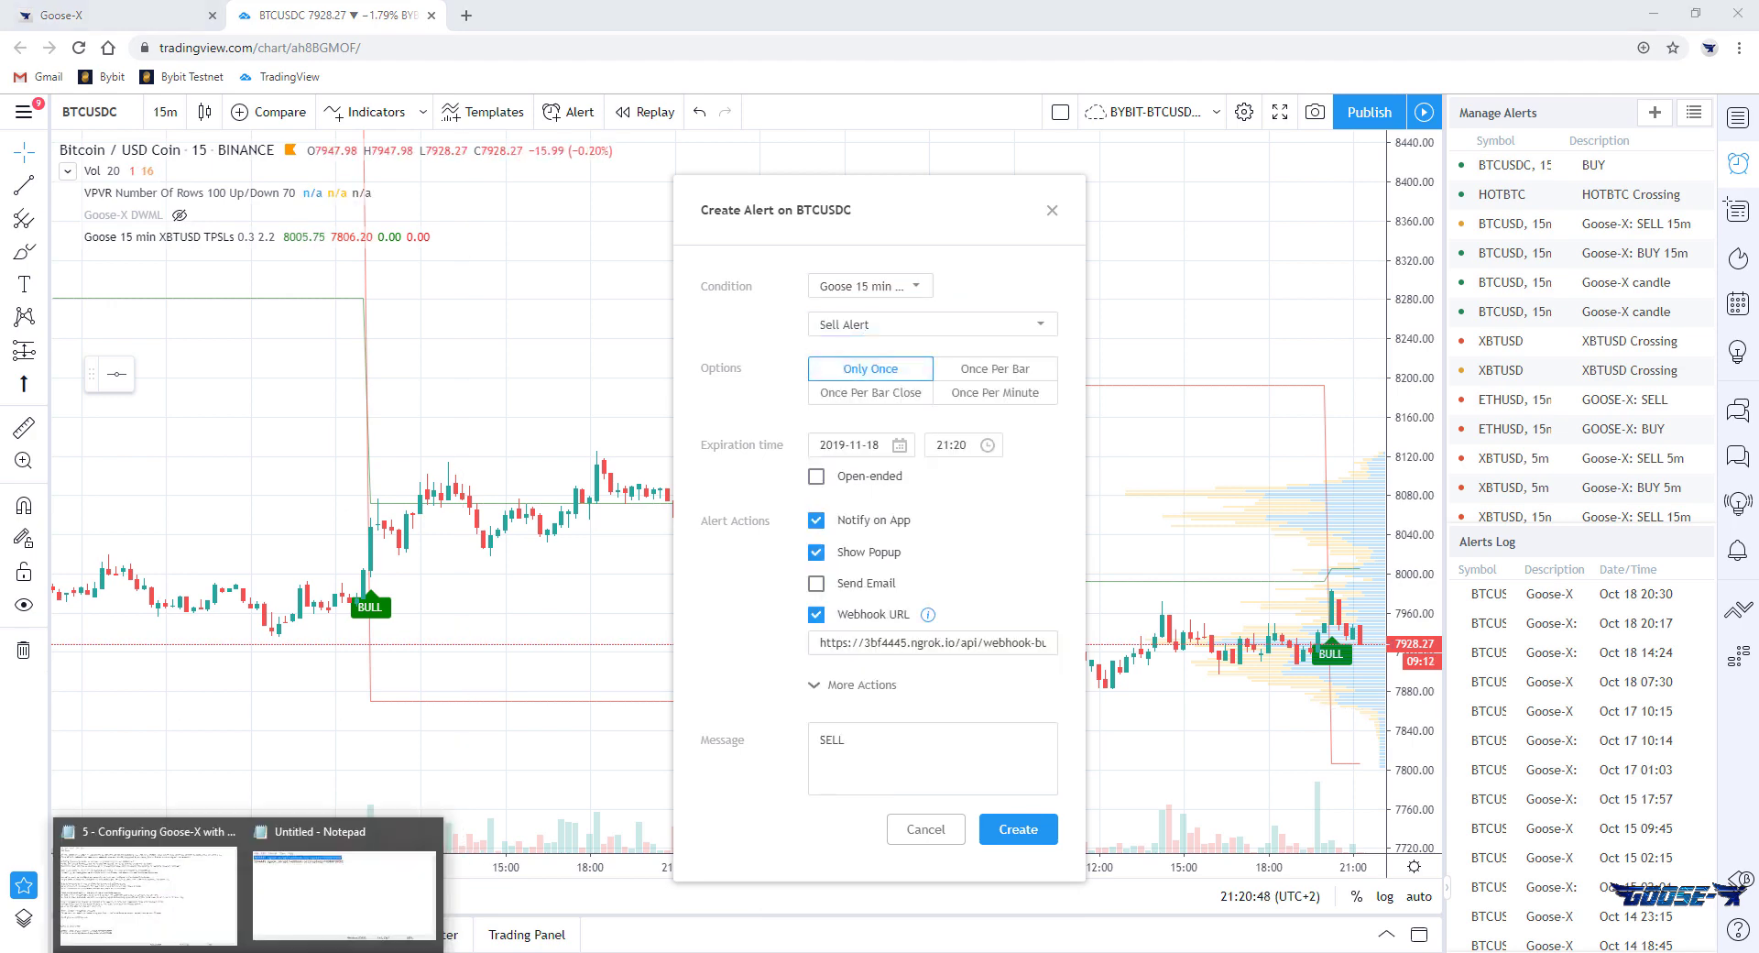
{"action": "left_click", "coordinate": [343, 880]}
{"action": "left_click", "coordinate": [816, 507]}
{"action": "left_click_drag", "start_coordinate": [850, 443], "coordinate": [469, 443]}
{"action": "key", "text": "ctrl+c"}
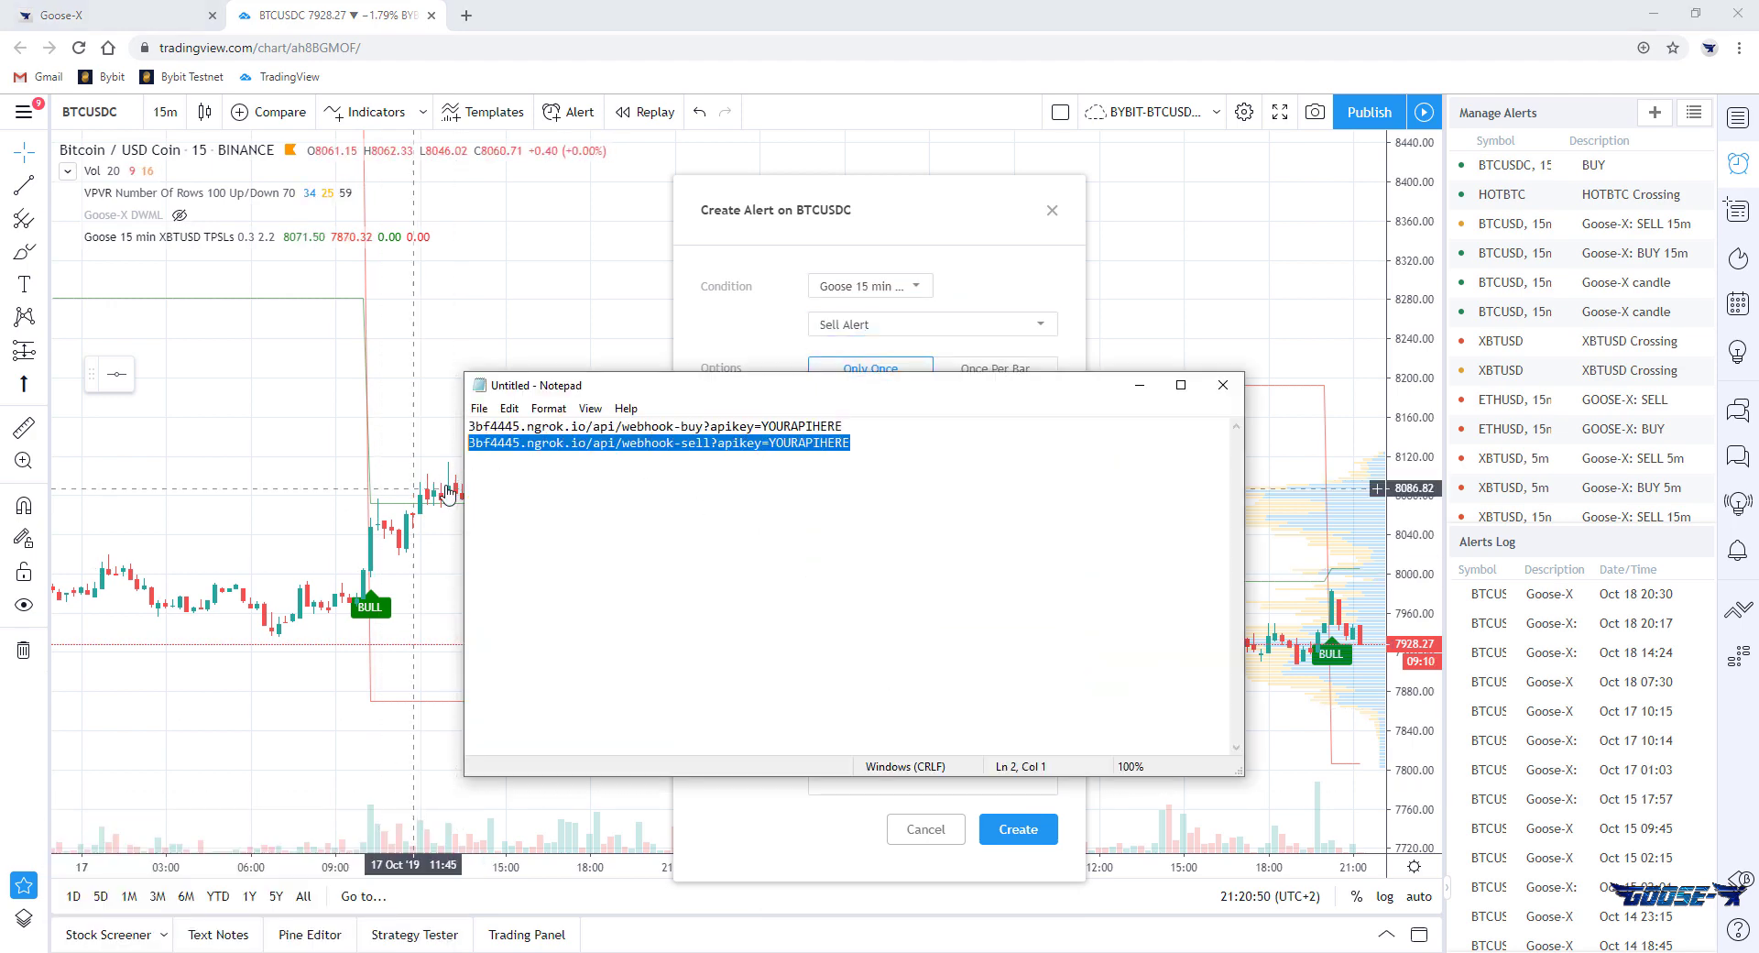
{"action": "left_click", "coordinate": [1139, 385]}
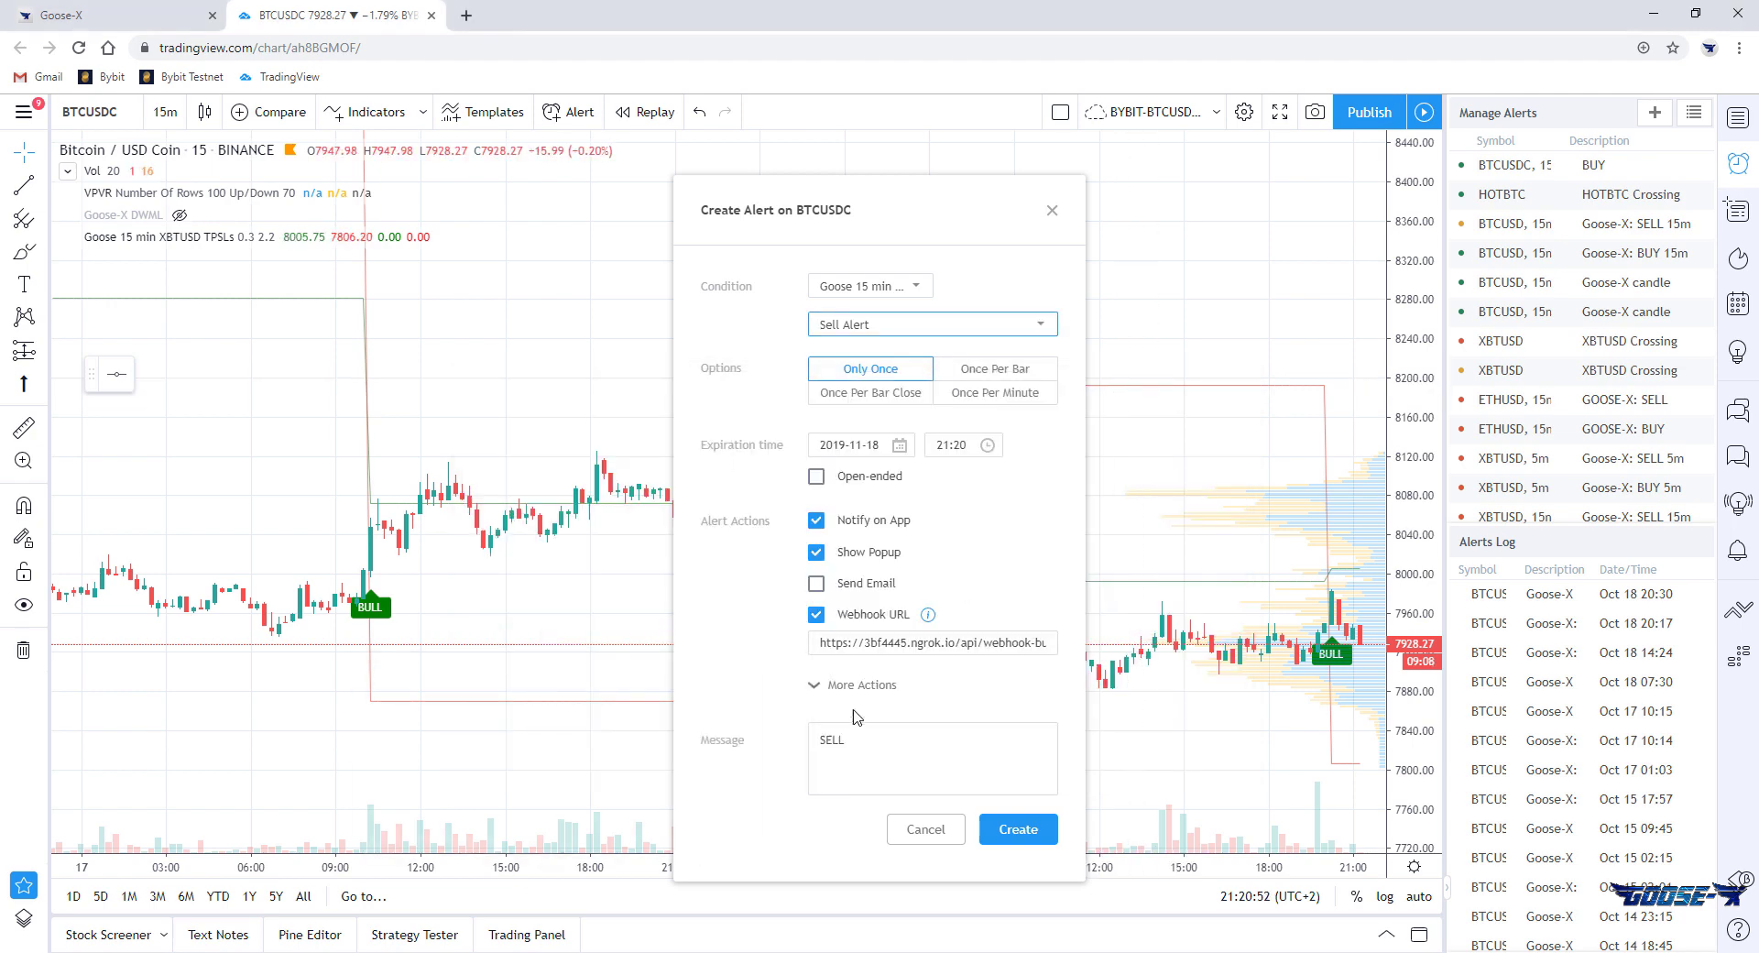
{"action": "left_click", "coordinate": [825, 642]}
{"action": "key", "text": "ctrl+v"}
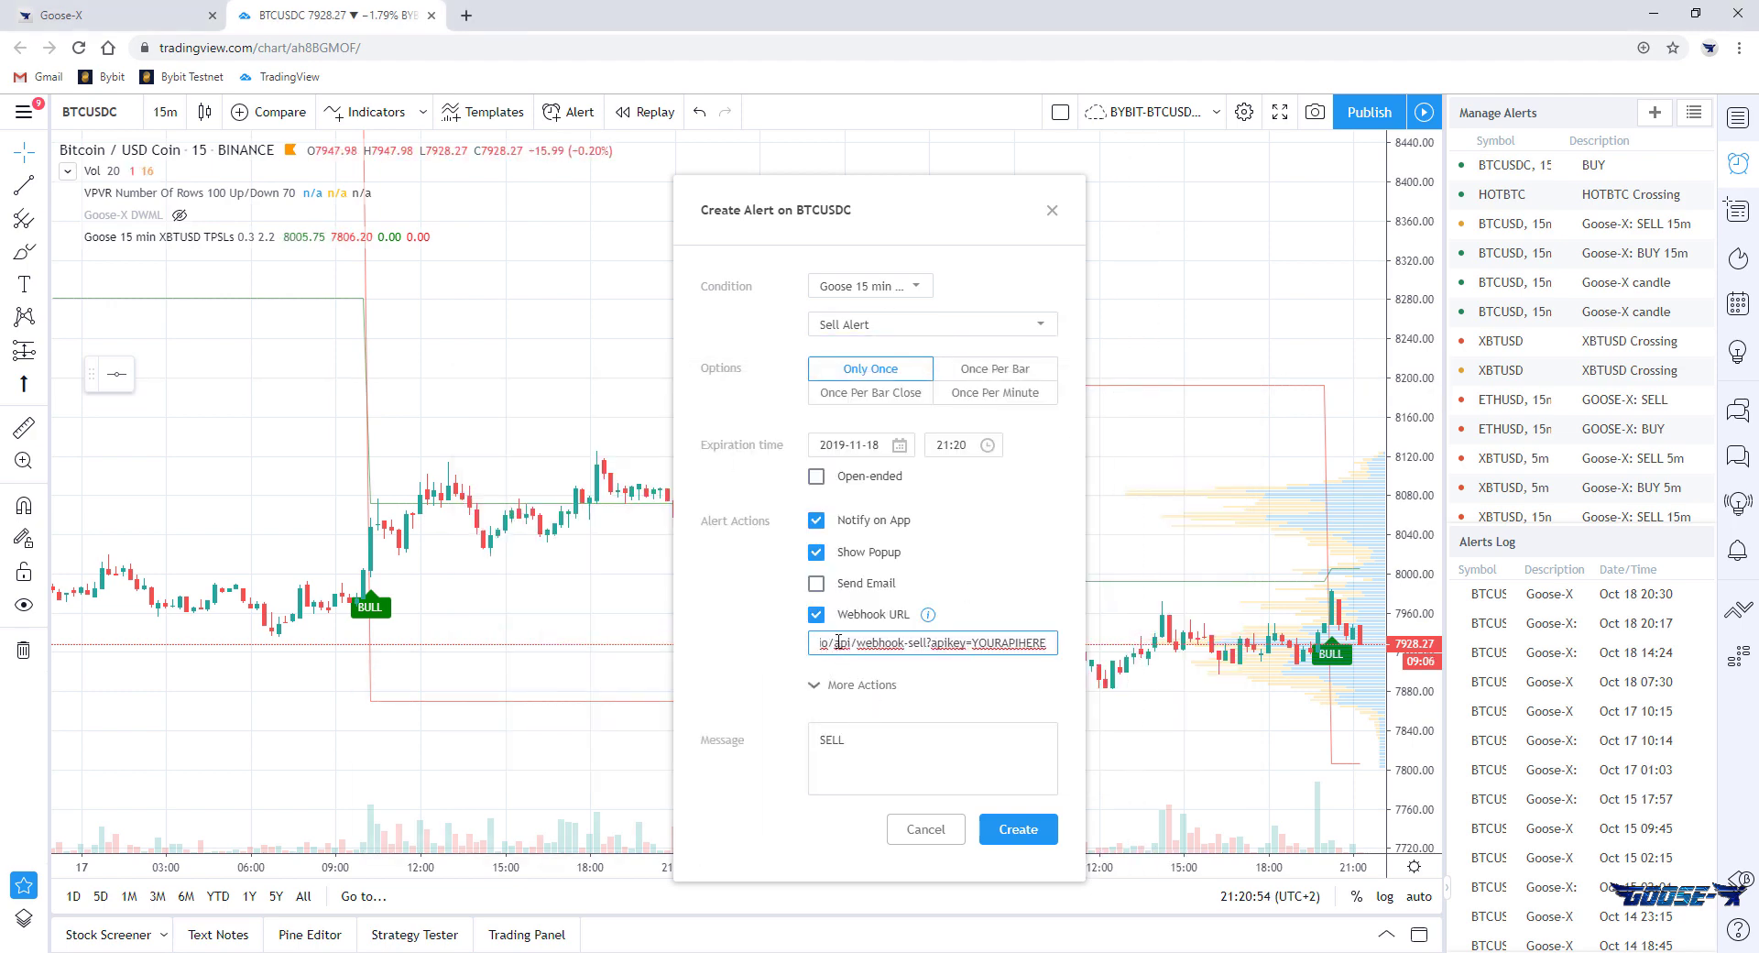
{"action": "key", "text": "Home"}
{"action": "type", "text": "://"}
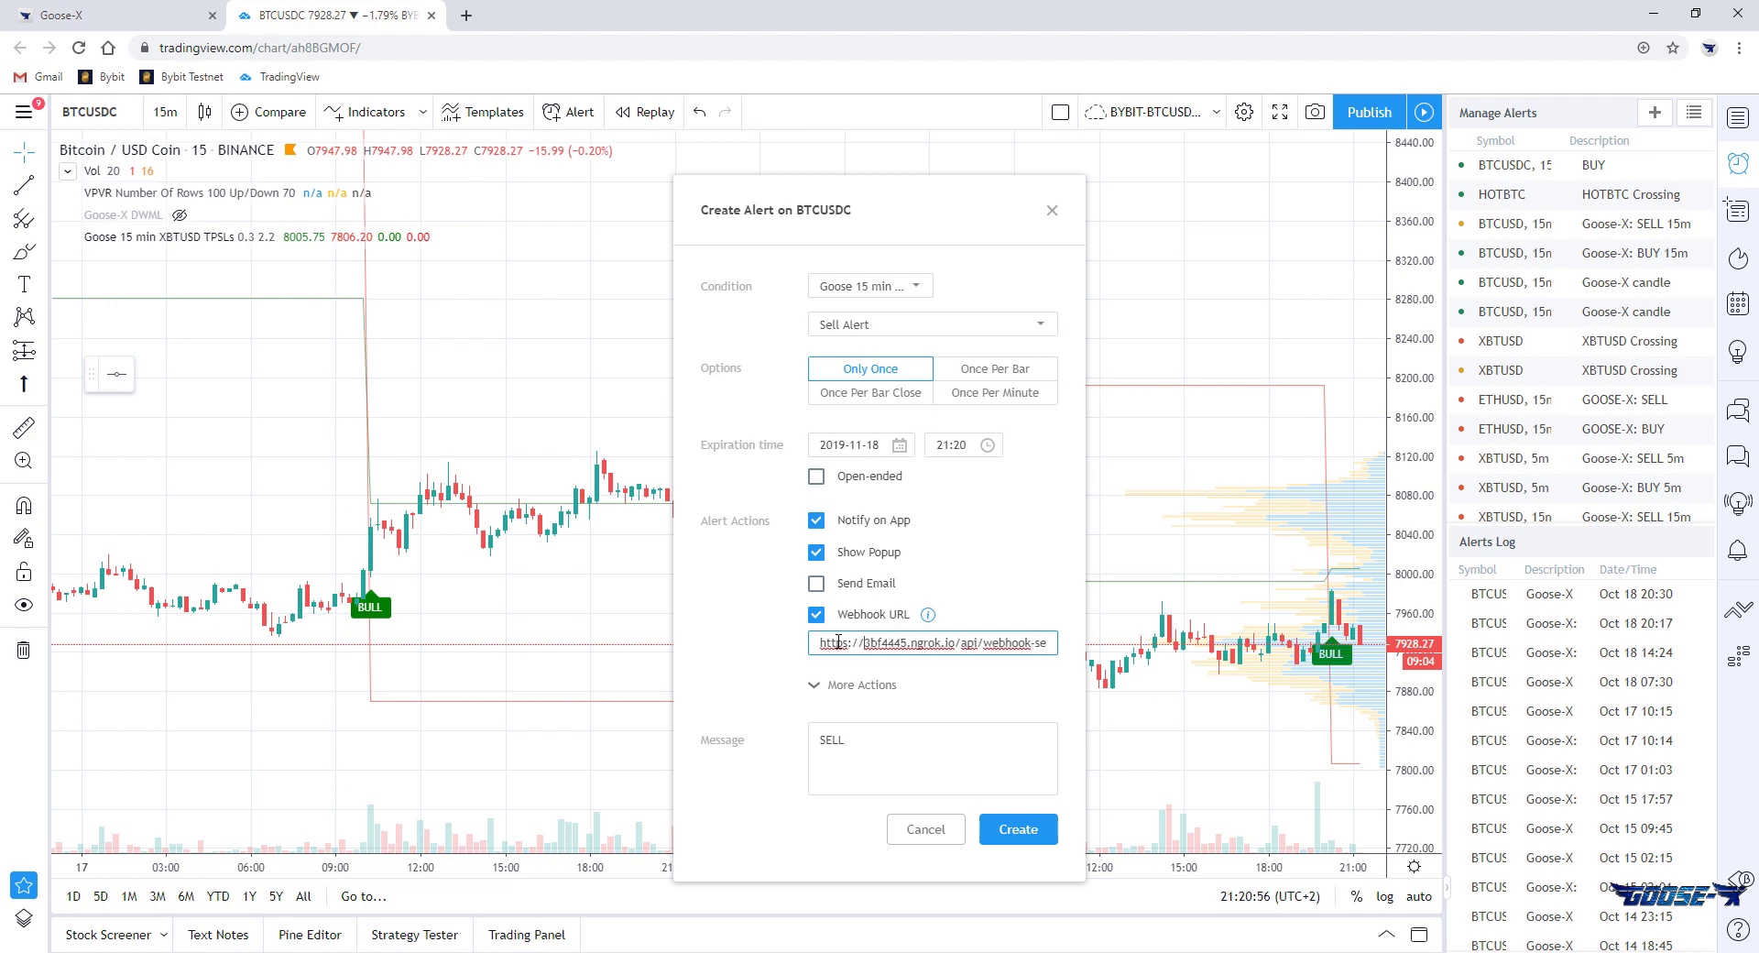
{"action": "left_click", "coordinate": [1017, 827]}
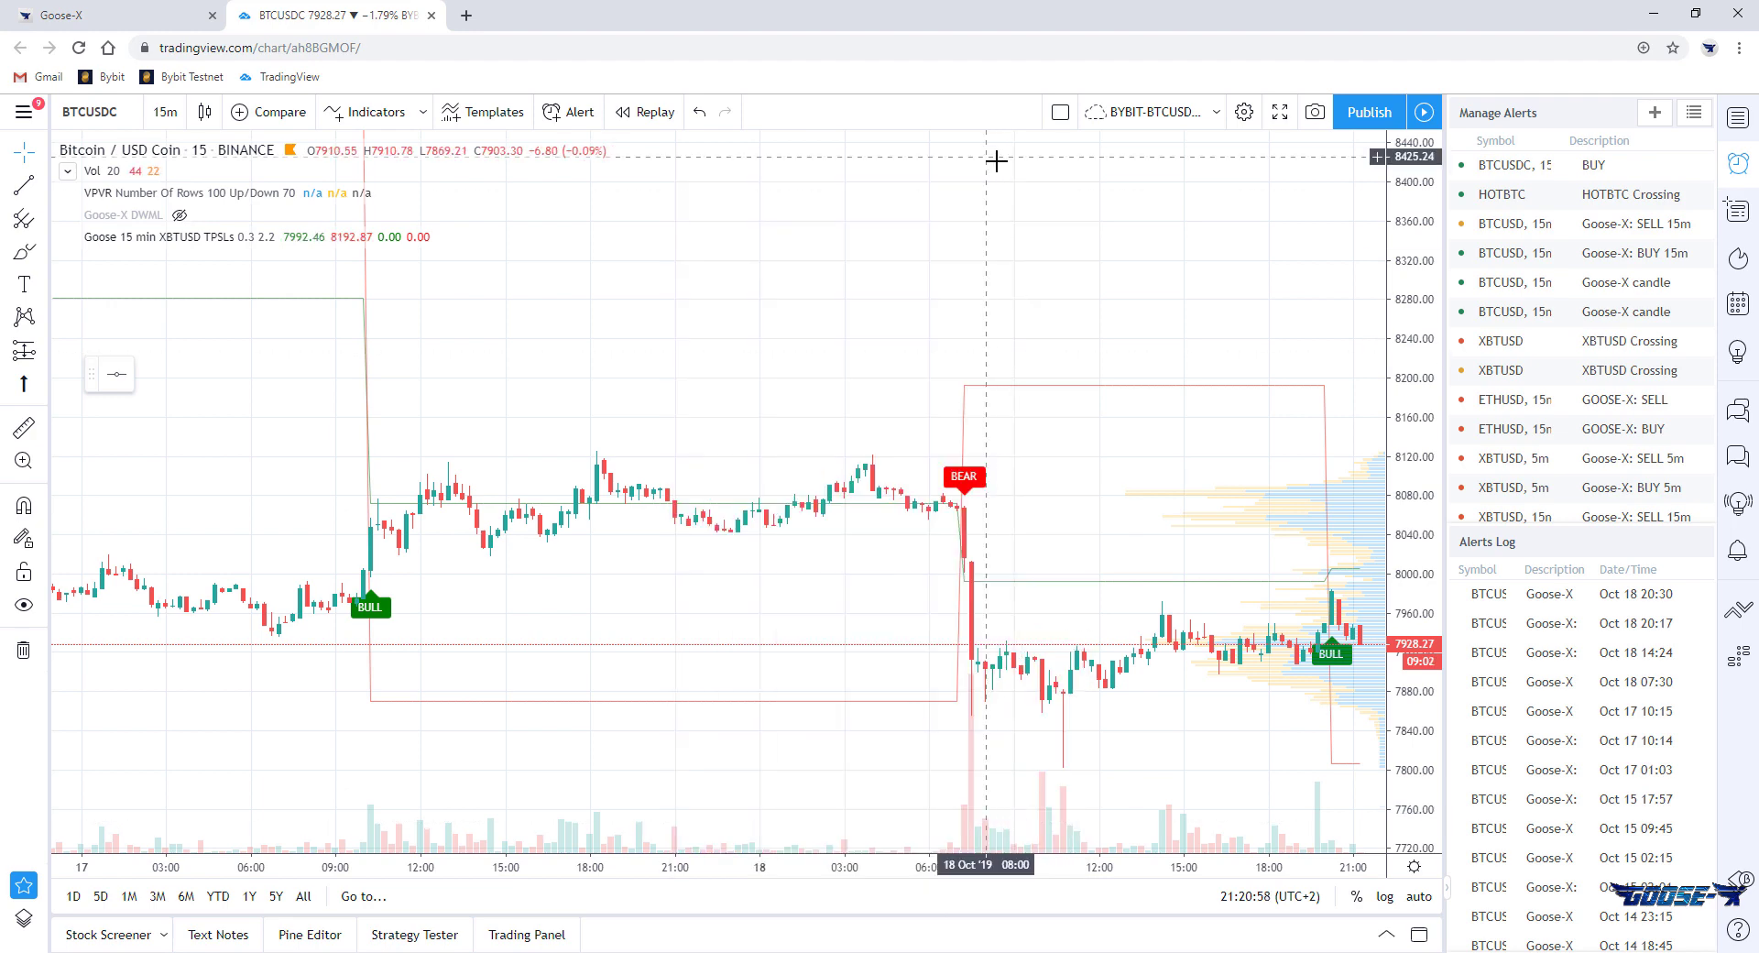